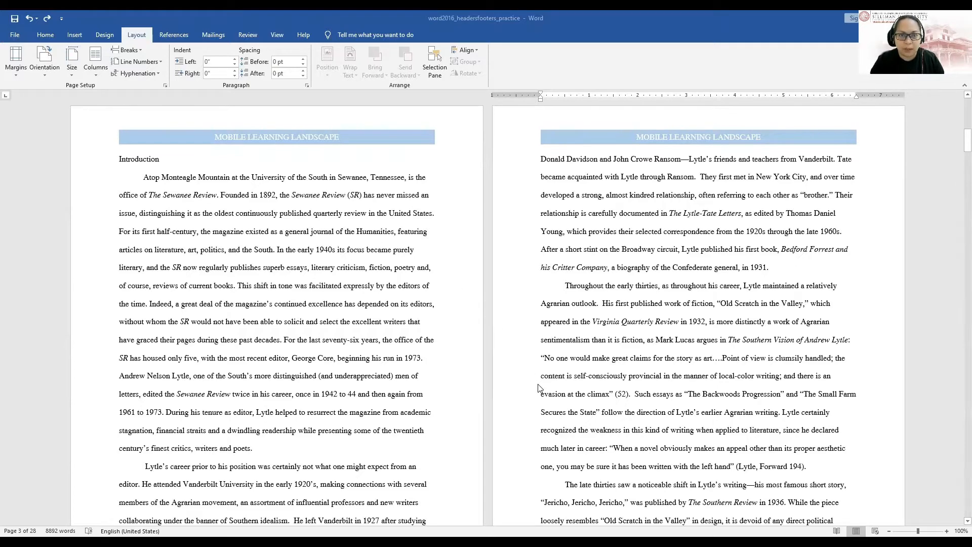
Insert a page break directly before the Methods heading so it starts on a new page
{"action": "scroll", "coordinate": [629, 432], "scroll_direction": "down", "scroll_amount": 10}
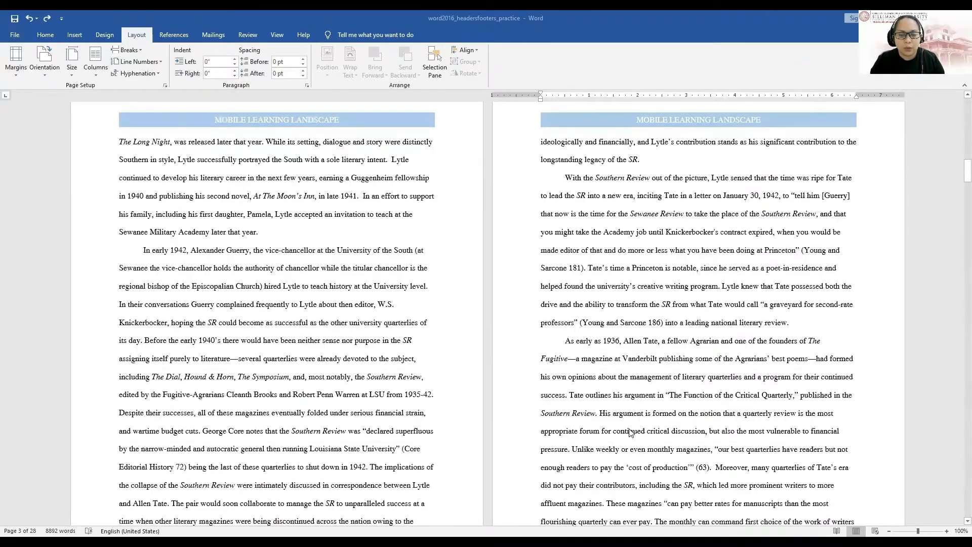
{"action": "scroll", "coordinate": [629, 432], "scroll_direction": "down", "scroll_amount": 15}
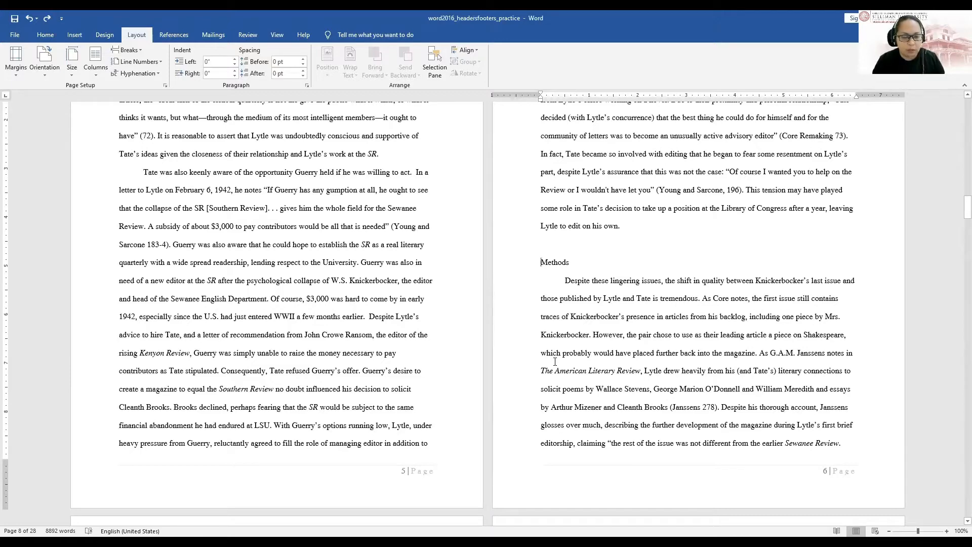
{"action": "key", "text": "ctrl+Return"}
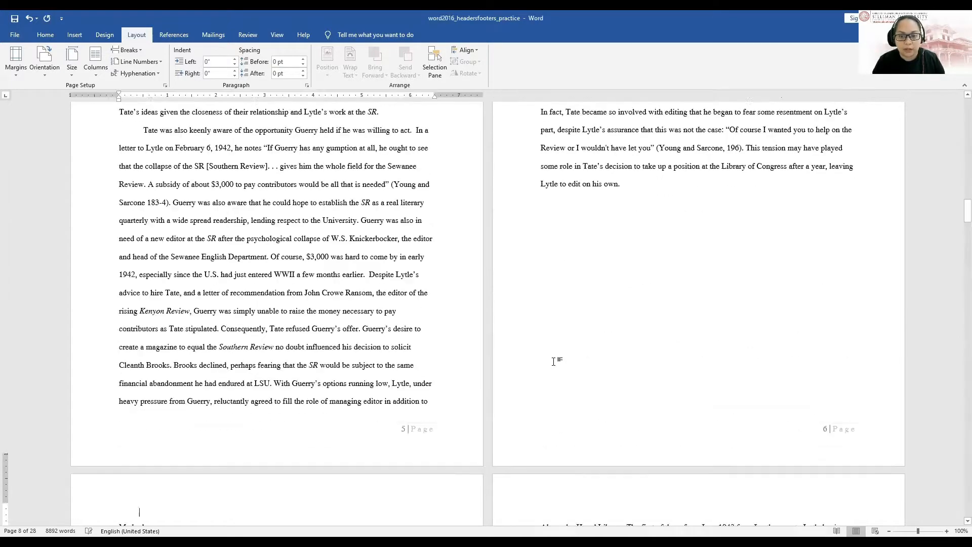
{"action": "scroll", "coordinate": [337, 432], "scroll_direction": "down", "scroll_amount": 3}
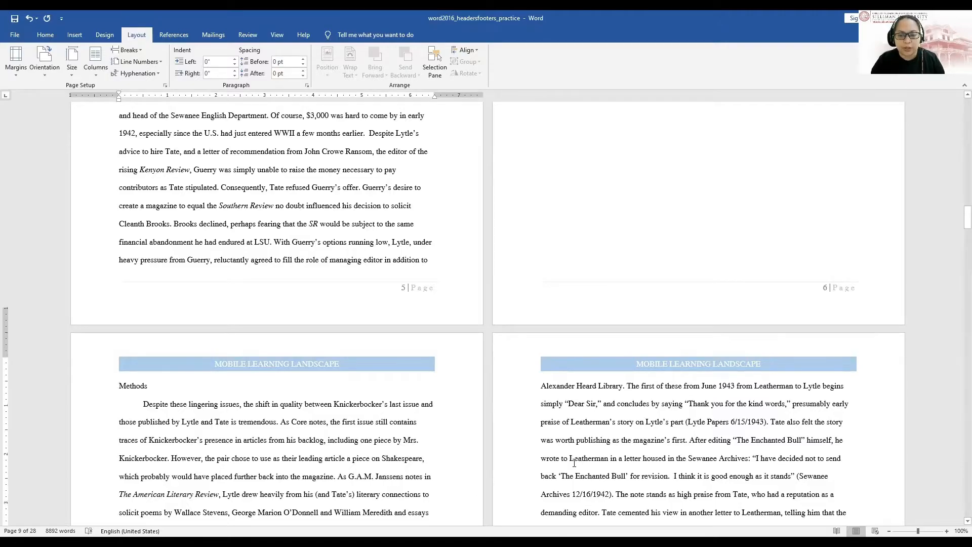
Insert a Next Page section break directly before the Results heading
{"action": "scroll", "coordinate": [574, 463], "scroll_direction": "down", "scroll_amount": 10}
{"action": "scroll", "coordinate": [574, 462], "scroll_direction": "down", "scroll_amount": 10}
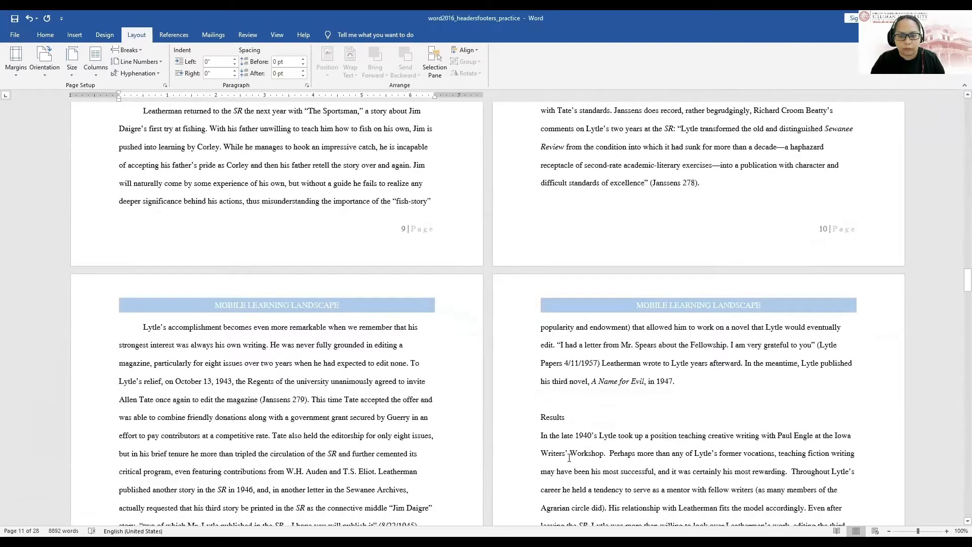
{"action": "left_click", "coordinate": [542, 418]}
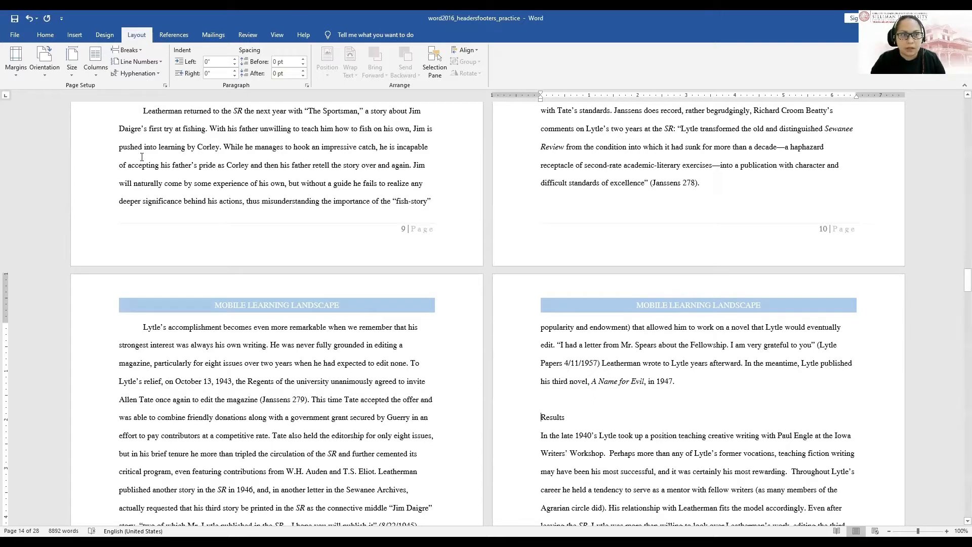
{"action": "left_click", "coordinate": [141, 53]}
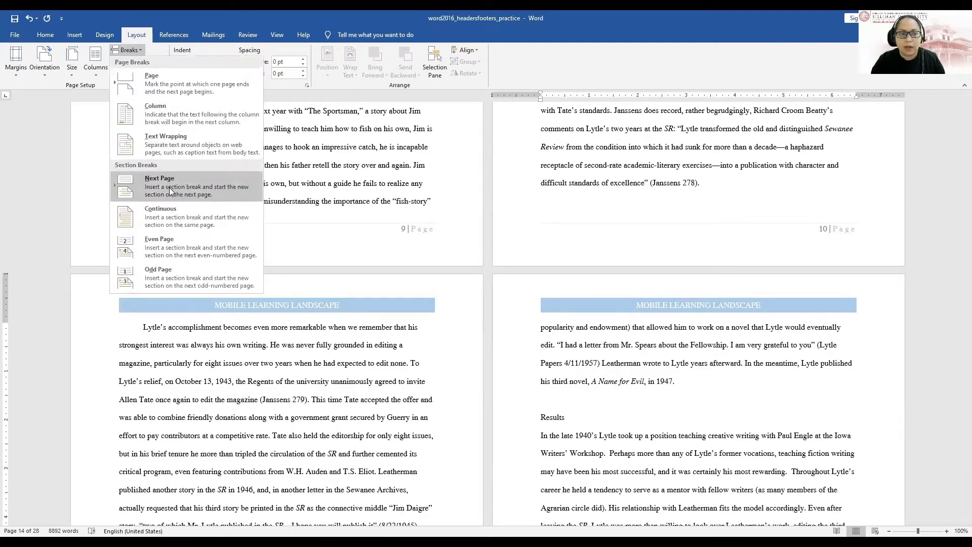
{"action": "left_click", "coordinate": [170, 188]}
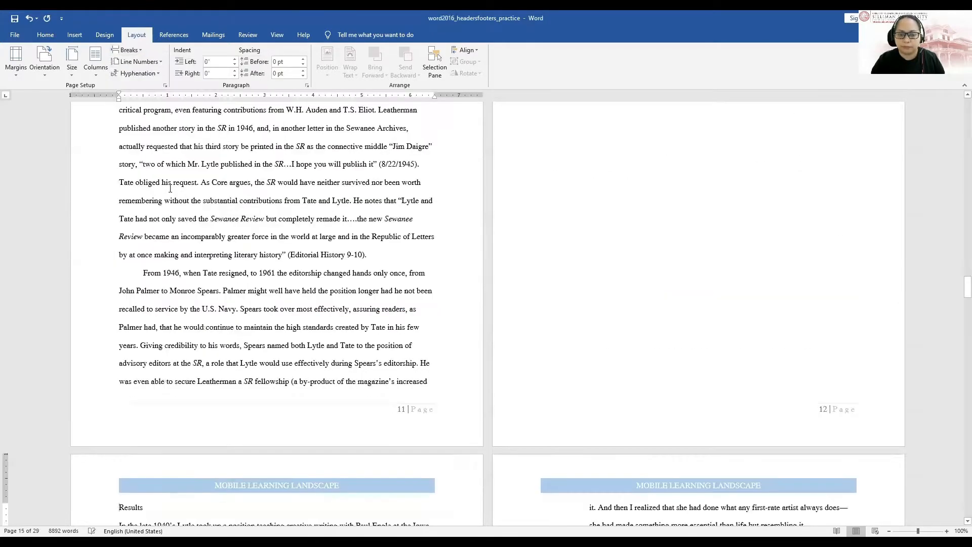
{"action": "scroll", "coordinate": [623, 443], "scroll_direction": "down", "scroll_amount": 3}
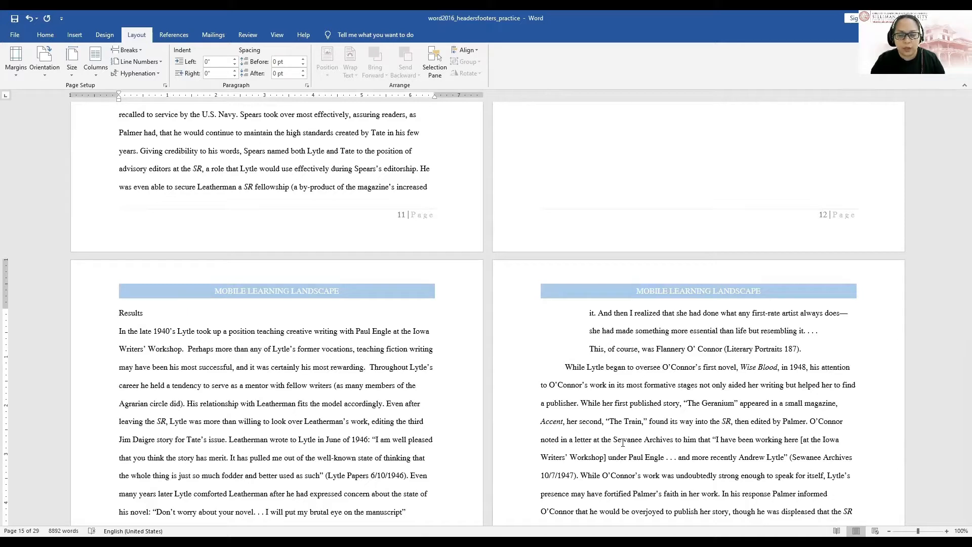
{"action": "scroll", "coordinate": [623, 443], "scroll_direction": "up", "scroll_amount": 1}
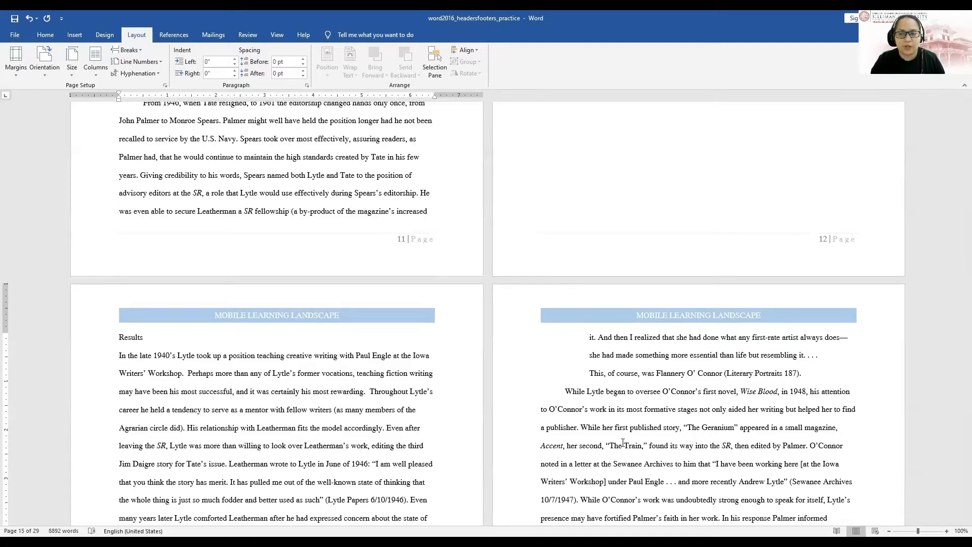
Insert a Next Page section break directly before the Discussion heading
{"action": "scroll", "coordinate": [623, 443], "scroll_direction": "up", "scroll_amount": 20}
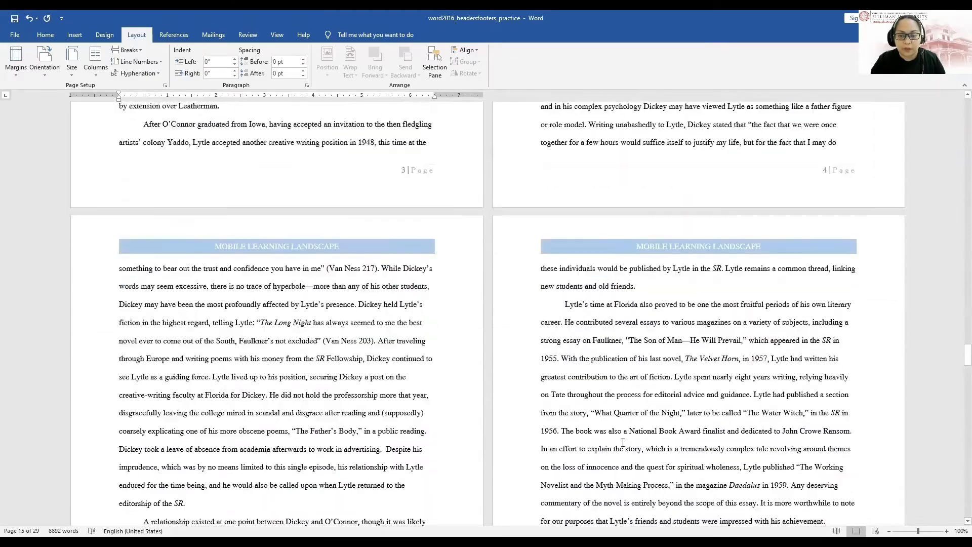
{"action": "scroll", "coordinate": [623, 443], "scroll_direction": "down", "scroll_amount": 20}
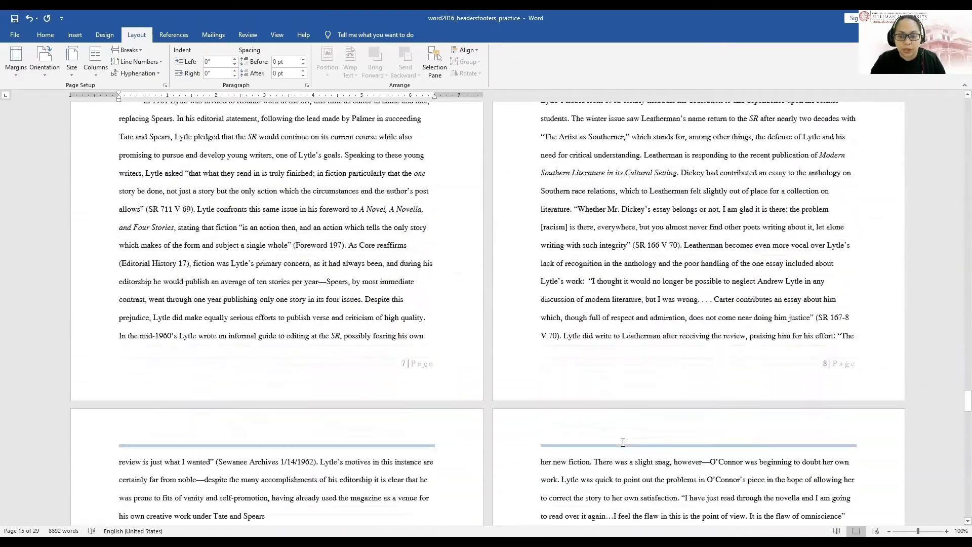
{"action": "scroll", "coordinate": [623, 443], "scroll_direction": "down", "scroll_amount": 15}
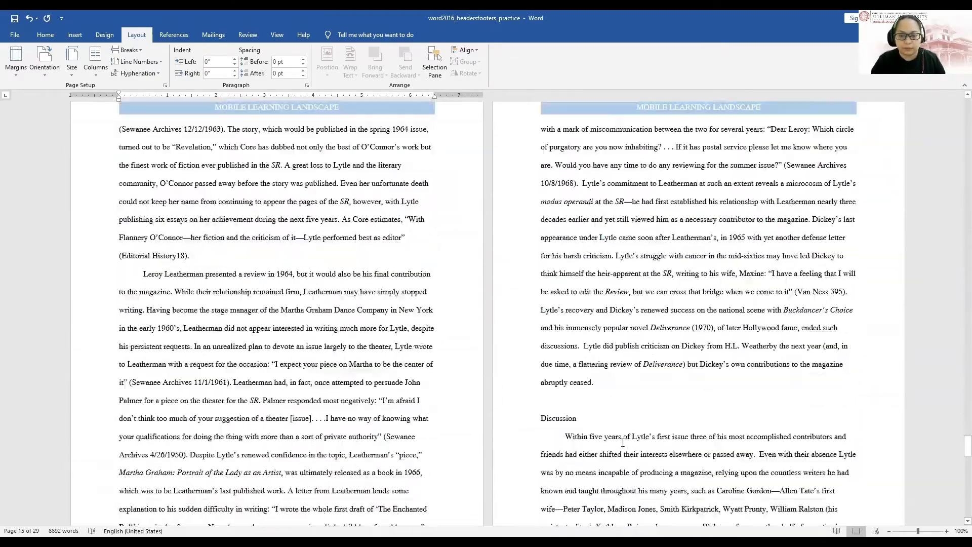
{"action": "left_click", "coordinate": [538, 345]}
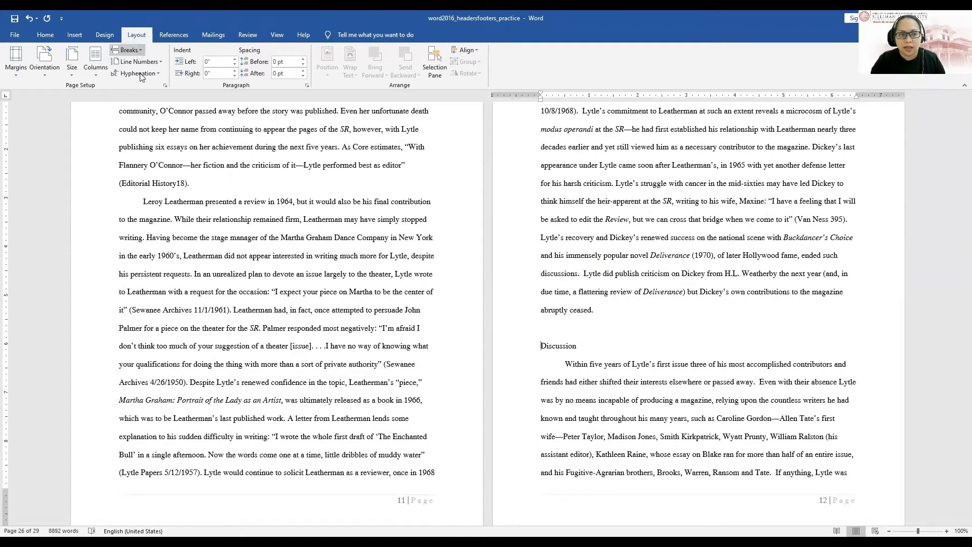
{"action": "left_click", "coordinate": [138, 52]}
{"action": "left_click", "coordinate": [171, 197]}
{"action": "scroll", "coordinate": [521, 351], "scroll_direction": "down", "scroll_amount": 8}
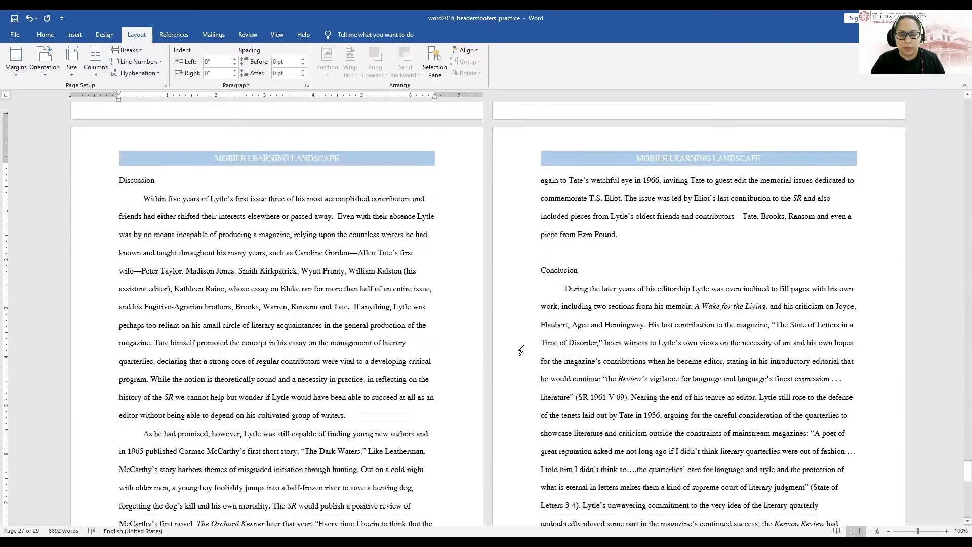
Insert a page break directly before the Conclusion heading so it starts on a new page
{"action": "scroll", "coordinate": [521, 351], "scroll_direction": "up", "scroll_amount": 3}
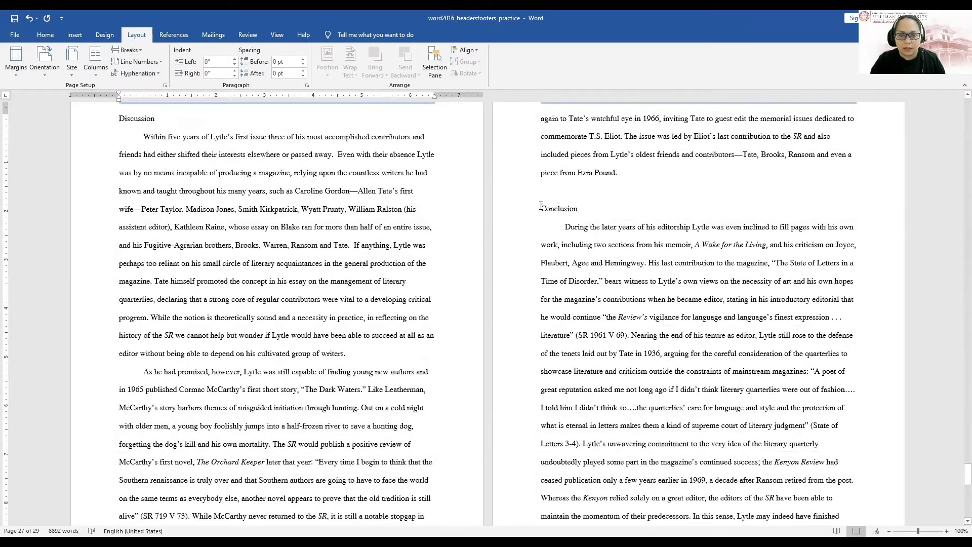
{"action": "left_click", "coordinate": [537, 208]}
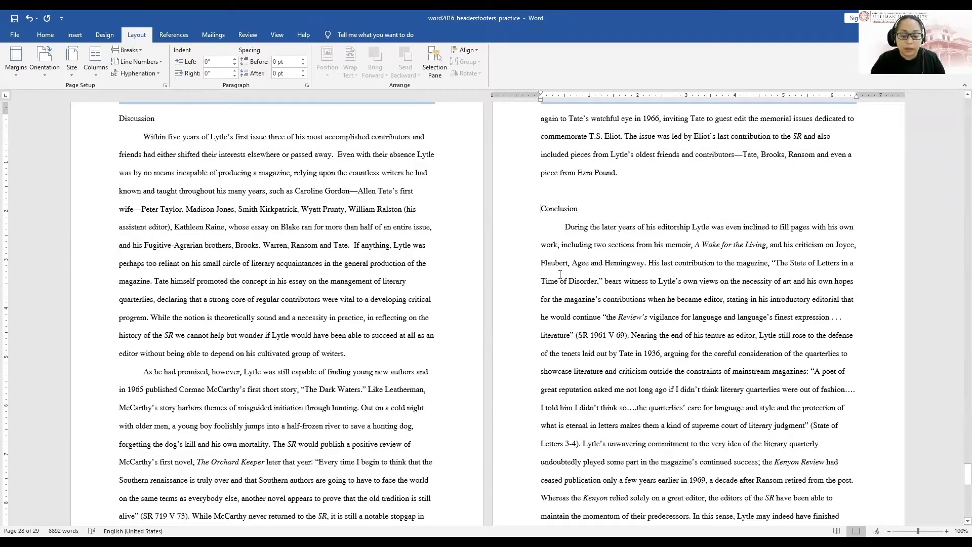
{"action": "key", "text": "ctrl+Return"}
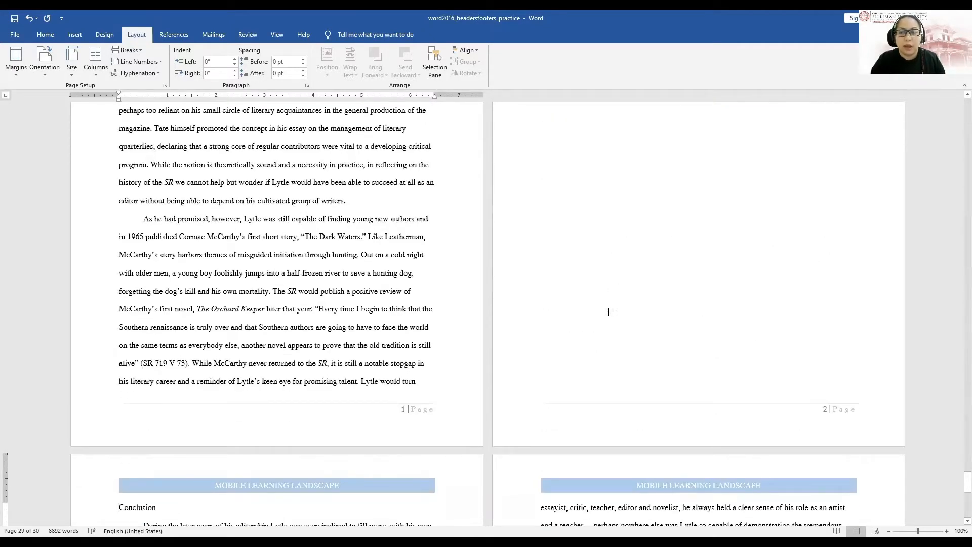
{"action": "scroll", "coordinate": [608, 311], "scroll_direction": "down", "scroll_amount": 2}
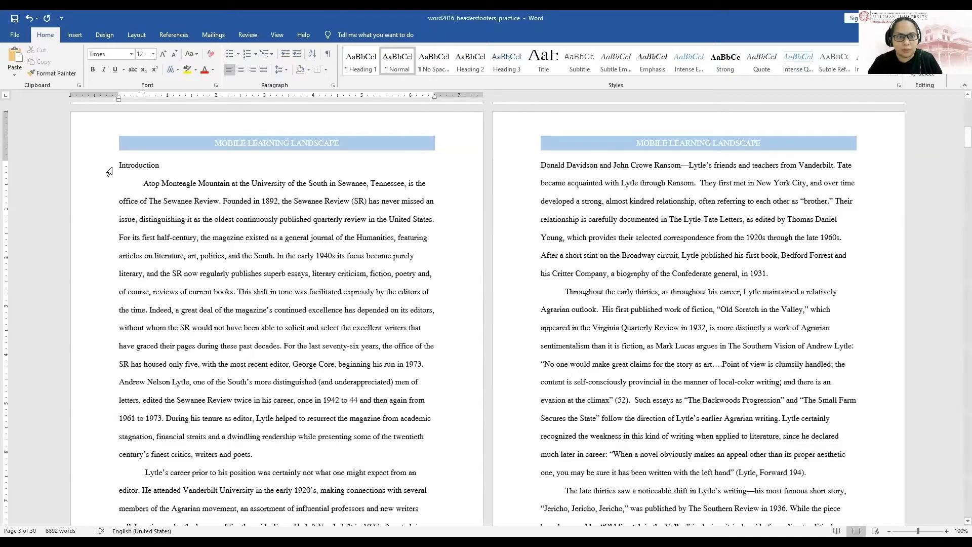
Modify the Heading 1 style to 14 pt bold and apply it to the Introduction heading
{"action": "left_click_drag", "start_coordinate": [119, 165], "coordinate": [160, 165]}
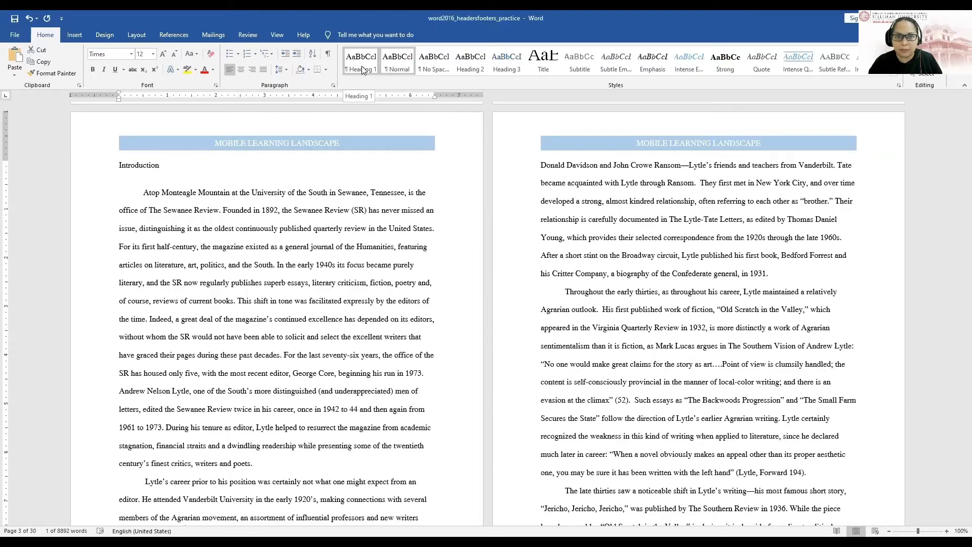
{"action": "right_click", "coordinate": [362, 69]}
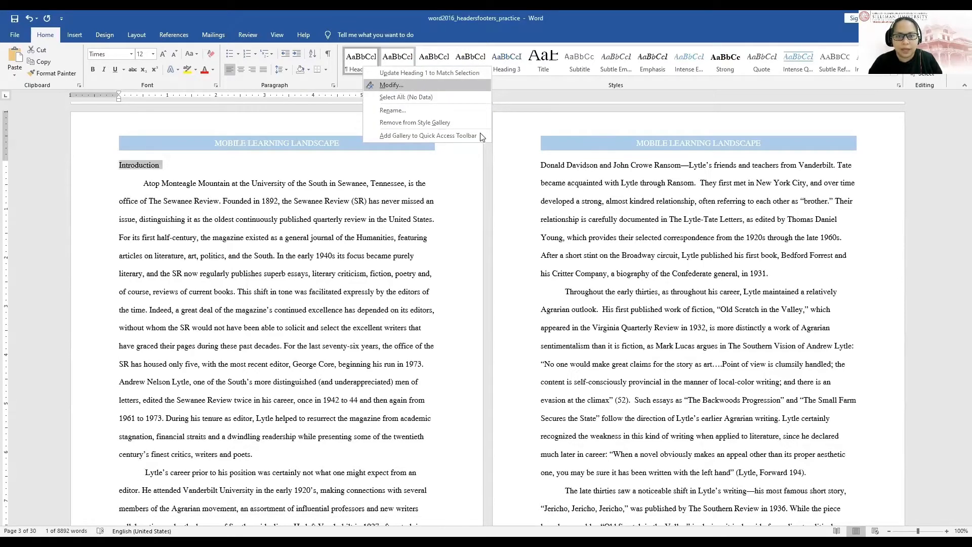
{"action": "left_click", "coordinate": [400, 85]}
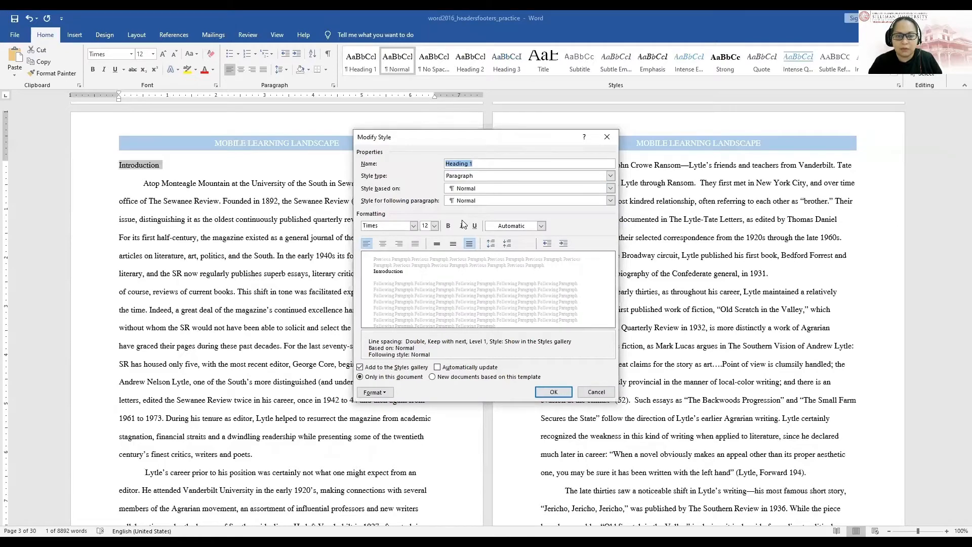
{"action": "left_click", "coordinate": [435, 226]}
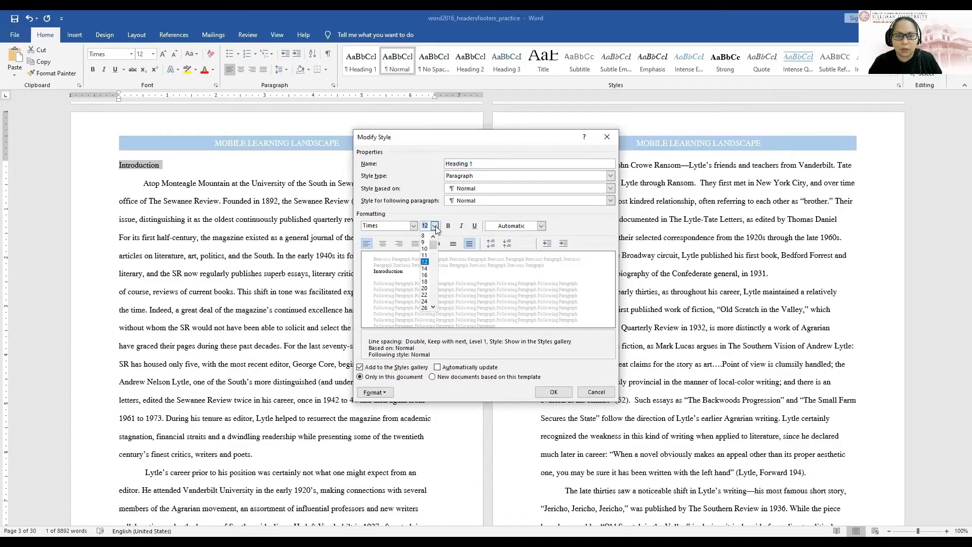
{"action": "left_click", "coordinate": [424, 269]}
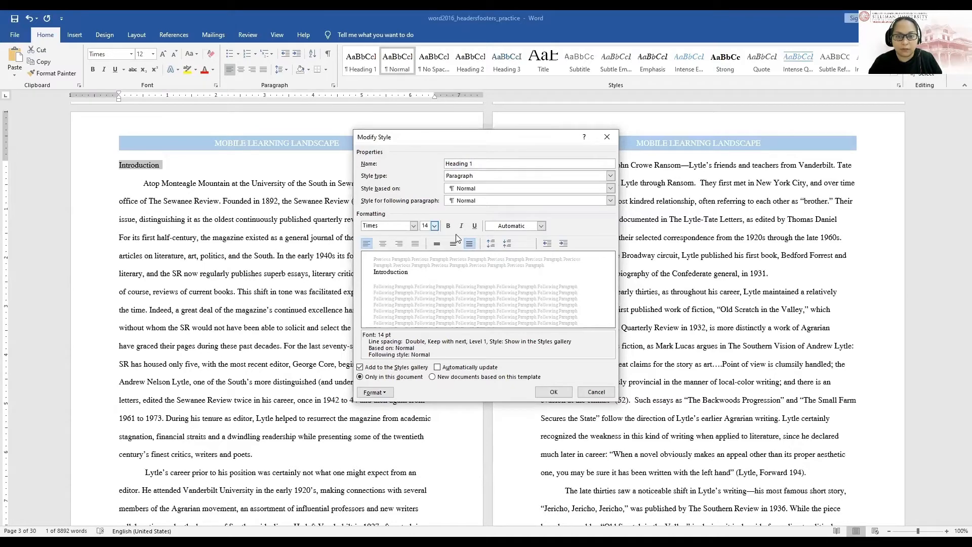
{"action": "left_click", "coordinate": [449, 226]}
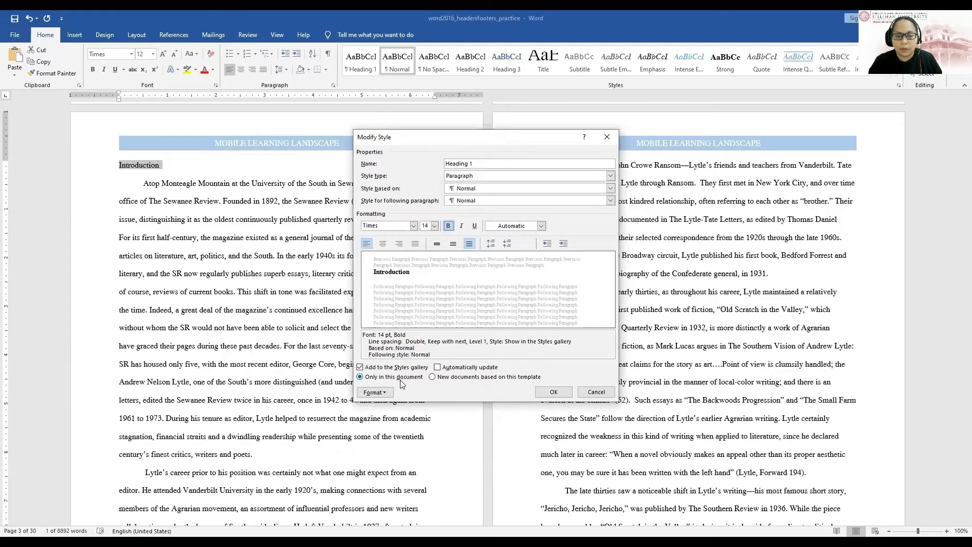
{"action": "left_click", "coordinate": [548, 394]}
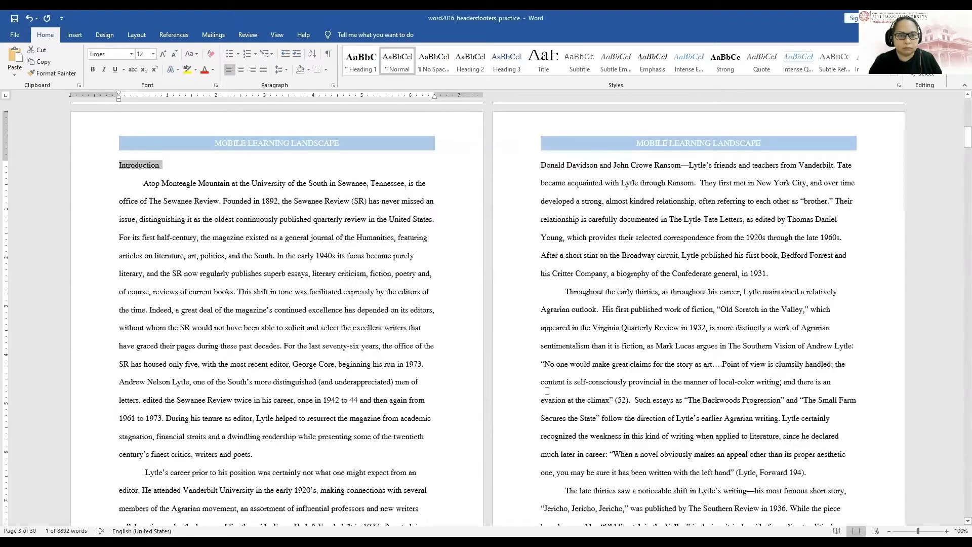
{"action": "left_click", "coordinate": [344, 63]}
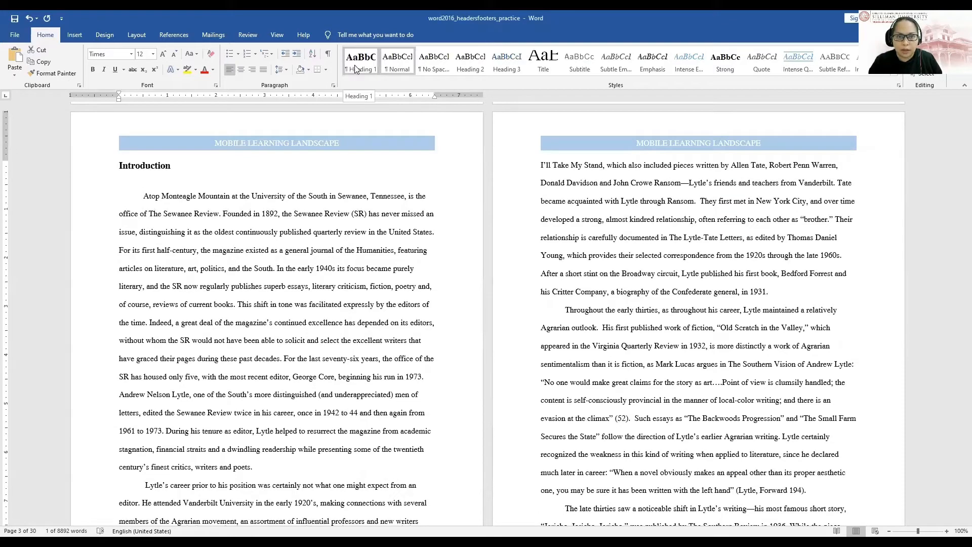
{"action": "left_click", "coordinate": [354, 64]}
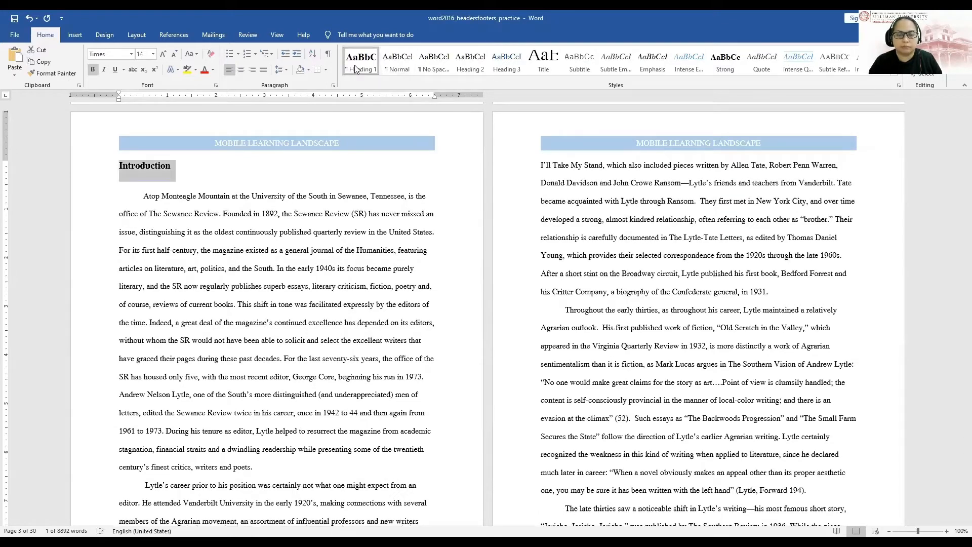
Copy the Introduction heading's formatting onto the Methods heading with Format Painter
{"action": "left_click", "coordinate": [52, 76]}
{"action": "scroll", "coordinate": [368, 266], "scroll_direction": "down", "scroll_amount": 8}
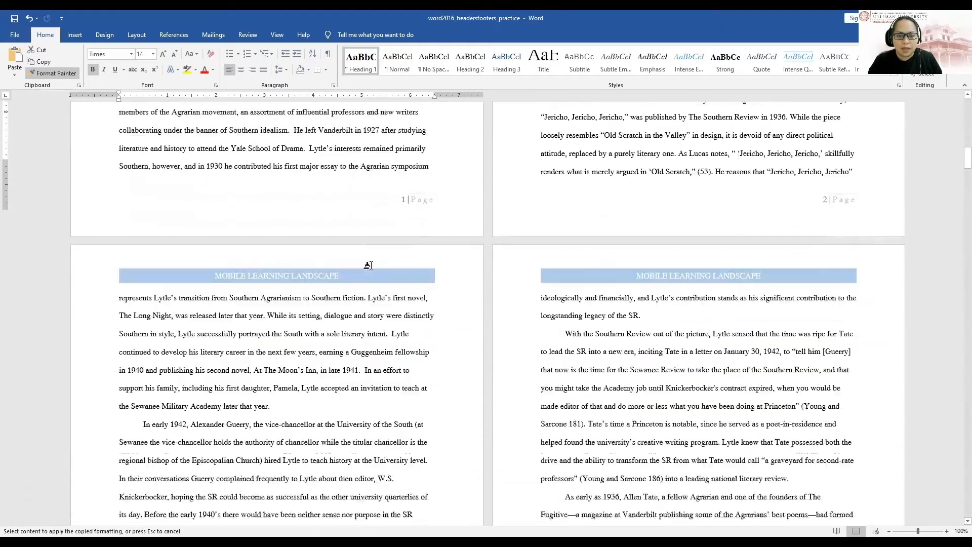
{"action": "scroll", "coordinate": [368, 266], "scroll_direction": "down", "scroll_amount": 20}
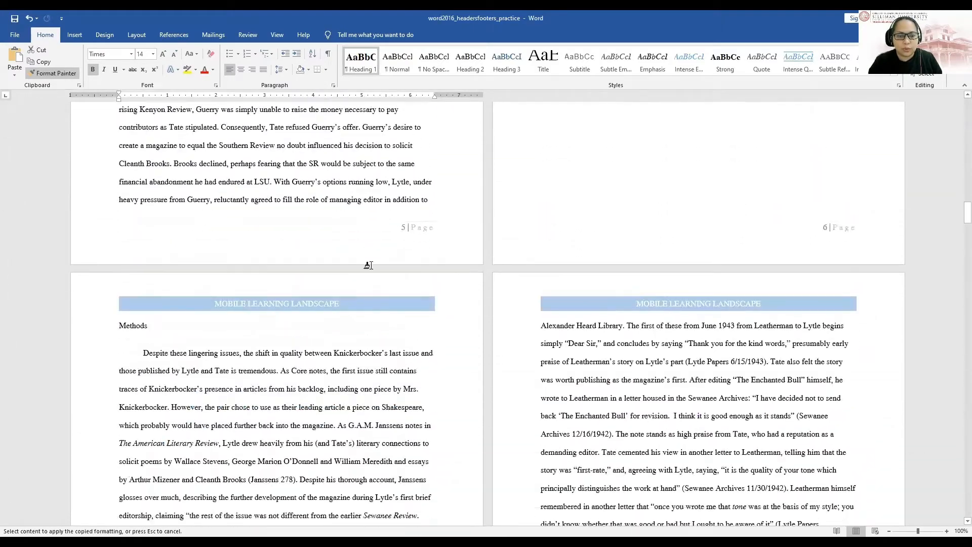
{"action": "scroll", "coordinate": [368, 266], "scroll_direction": "down", "scroll_amount": 3}
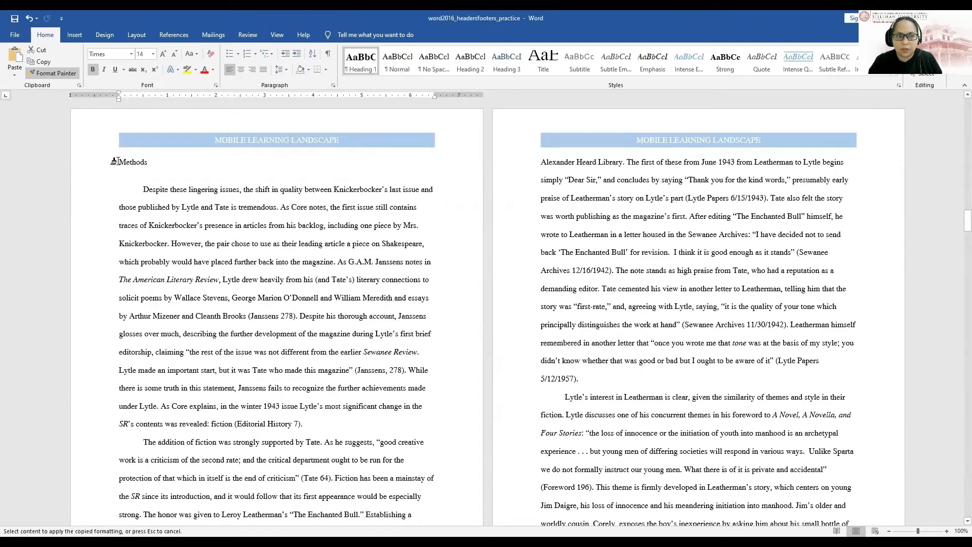
{"action": "left_click_drag", "start_coordinate": [114, 161], "coordinate": [151, 162]}
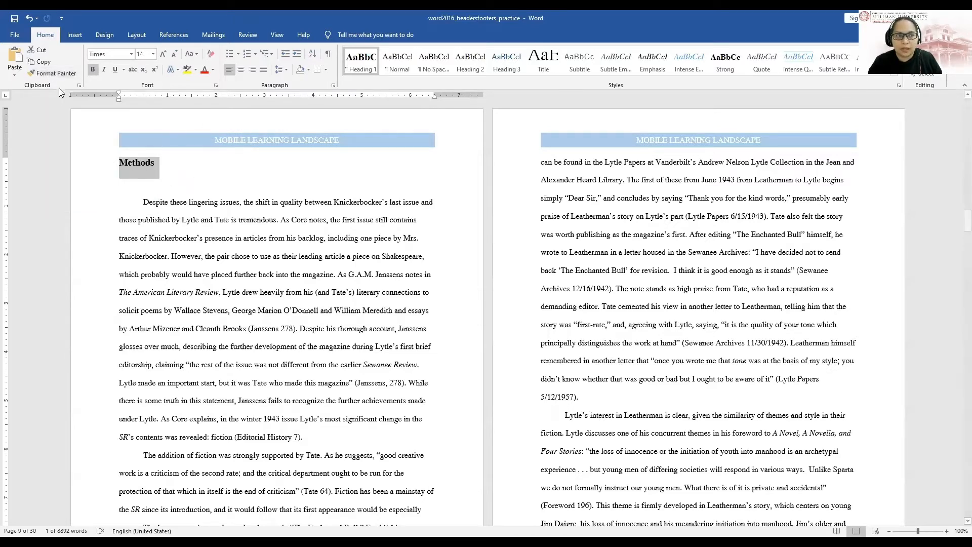
Copy the Methods heading's formatting onto the Results heading with Format Painter
{"action": "left_click", "coordinate": [57, 74]}
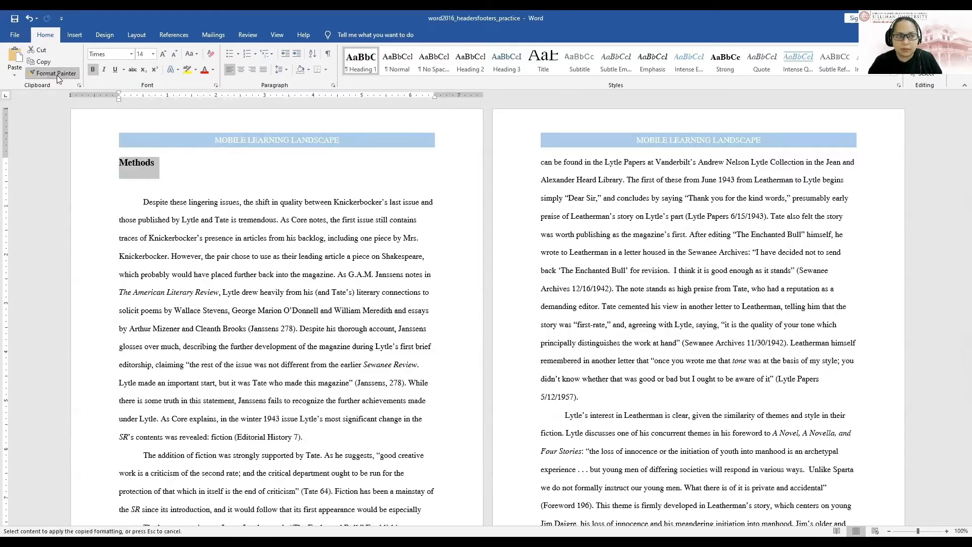
{"action": "scroll", "coordinate": [344, 288], "scroll_direction": "down", "scroll_amount": 10}
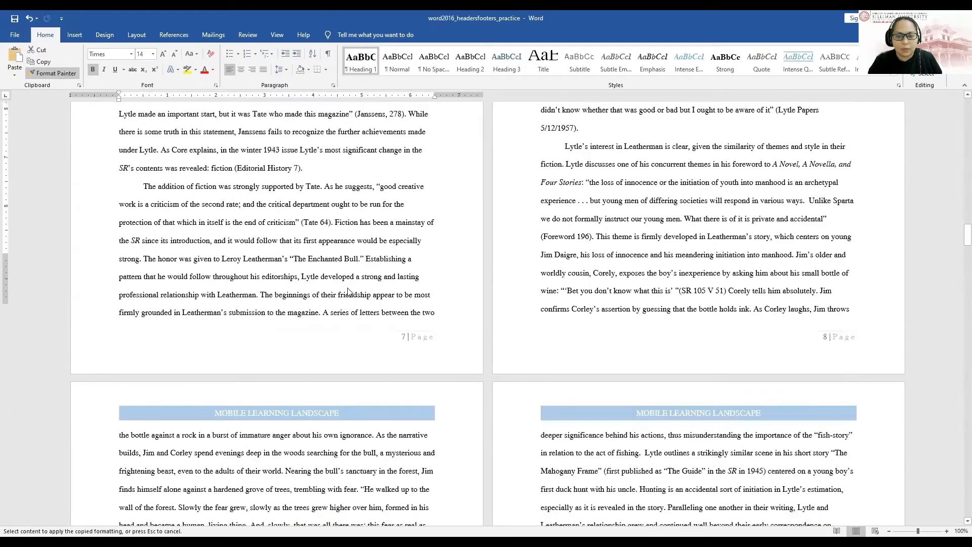
{"action": "scroll", "coordinate": [344, 288], "scroll_direction": "down", "scroll_amount": 10}
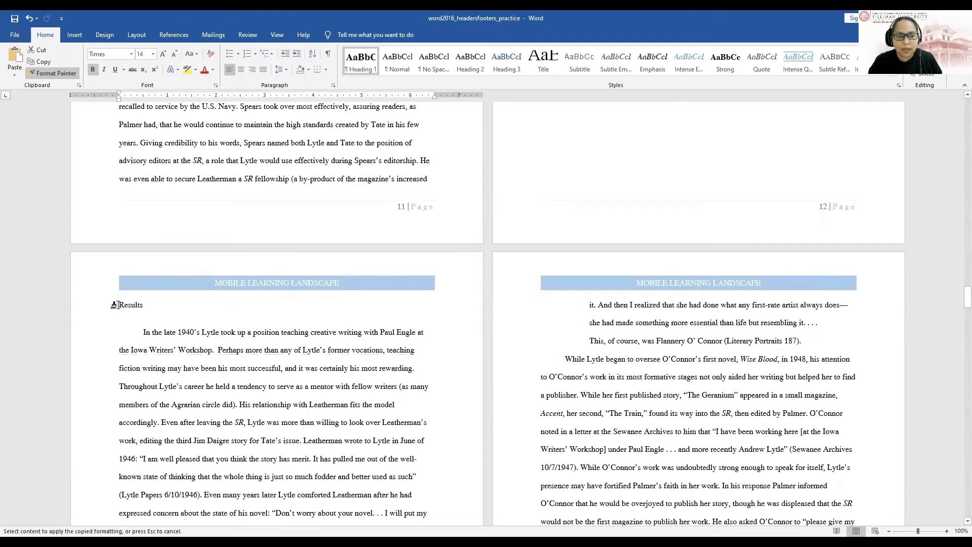
{"action": "left_click", "coordinate": [134, 304]}
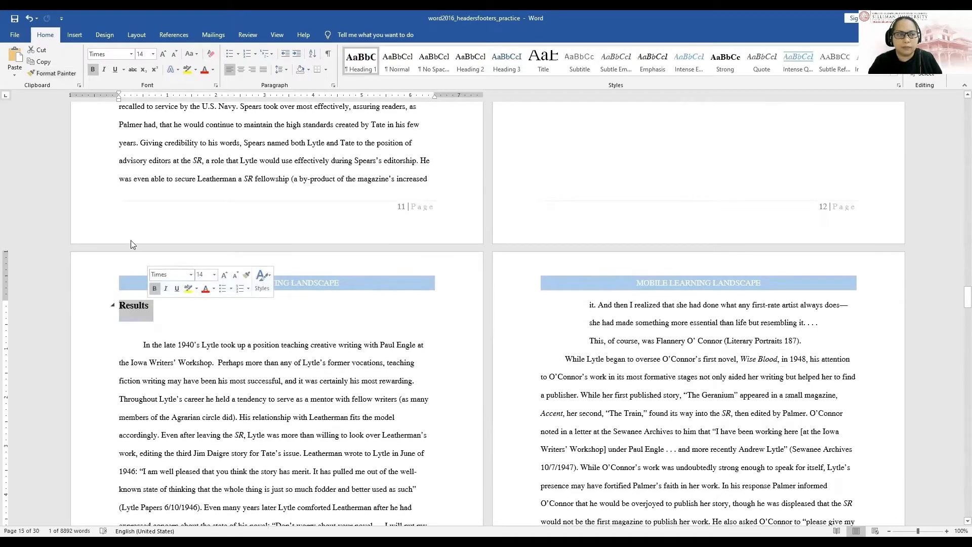
Copy the Results heading's formatting onto the Discussion heading with Format Painter
{"action": "left_click", "coordinate": [53, 74]}
{"action": "scroll", "coordinate": [325, 356], "scroll_direction": "down", "scroll_amount": 8}
{"action": "scroll", "coordinate": [325, 356], "scroll_direction": "down", "scroll_amount": 15}
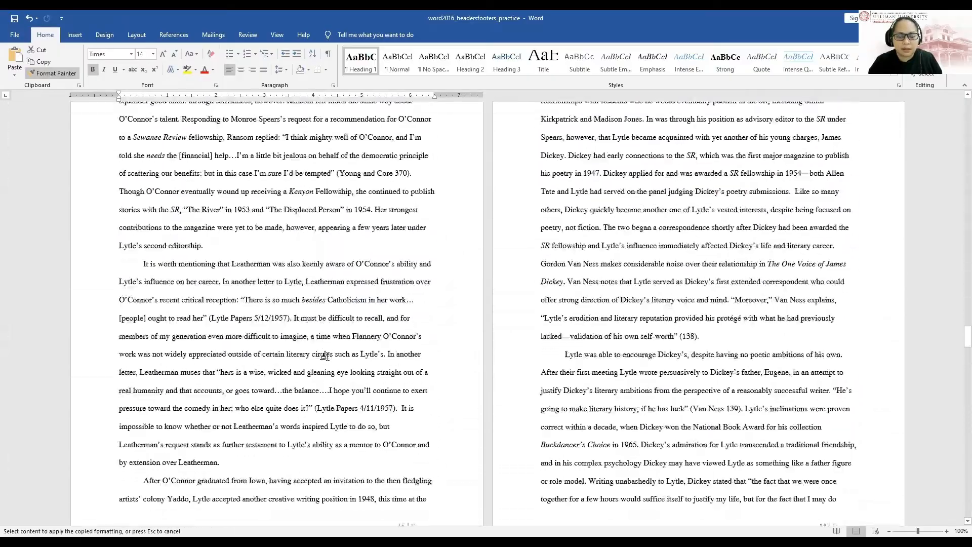
{"action": "scroll", "coordinate": [324, 356], "scroll_direction": "down", "scroll_amount": 15}
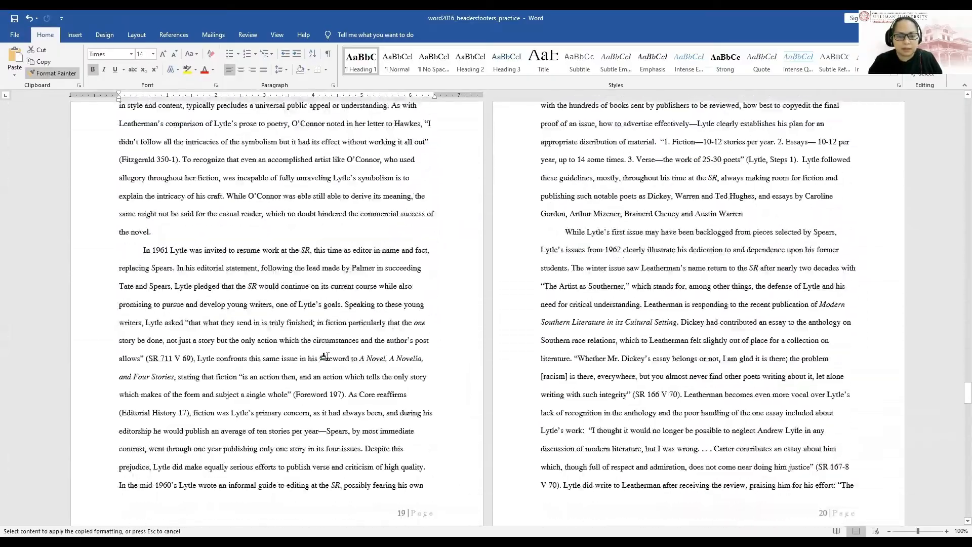
{"action": "scroll", "coordinate": [325, 355], "scroll_direction": "down", "scroll_amount": 9}
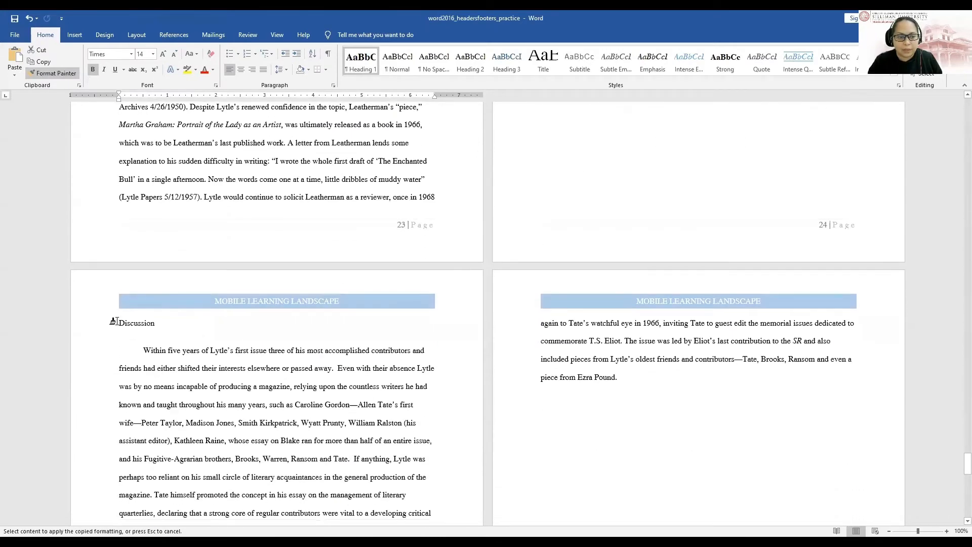
{"action": "left_click_drag", "start_coordinate": [137, 323], "coordinate": [155, 323]}
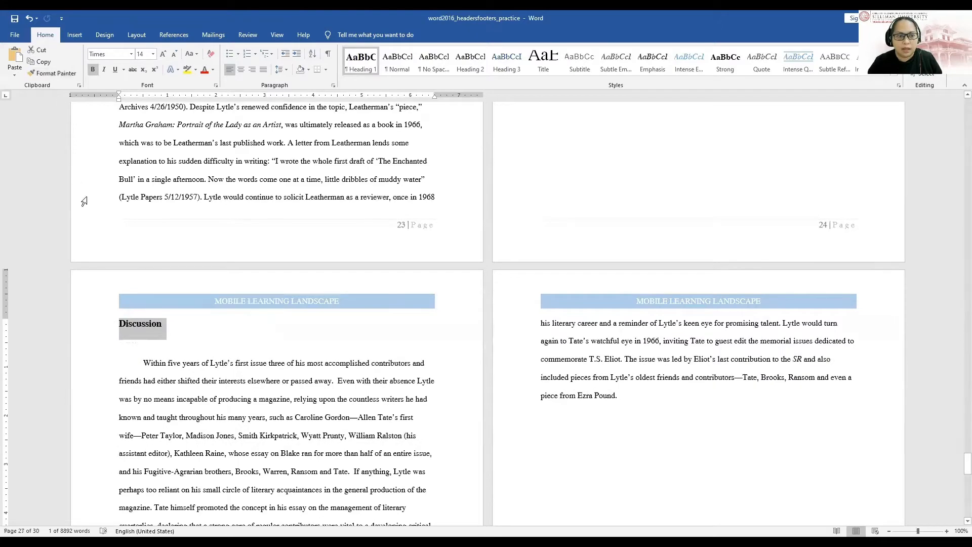
Copy the Discussion heading's formatting onto the Conclusion heading with Format Painter
{"action": "left_click", "coordinate": [64, 74]}
{"action": "scroll", "coordinate": [280, 378], "scroll_direction": "down", "scroll_amount": 12}
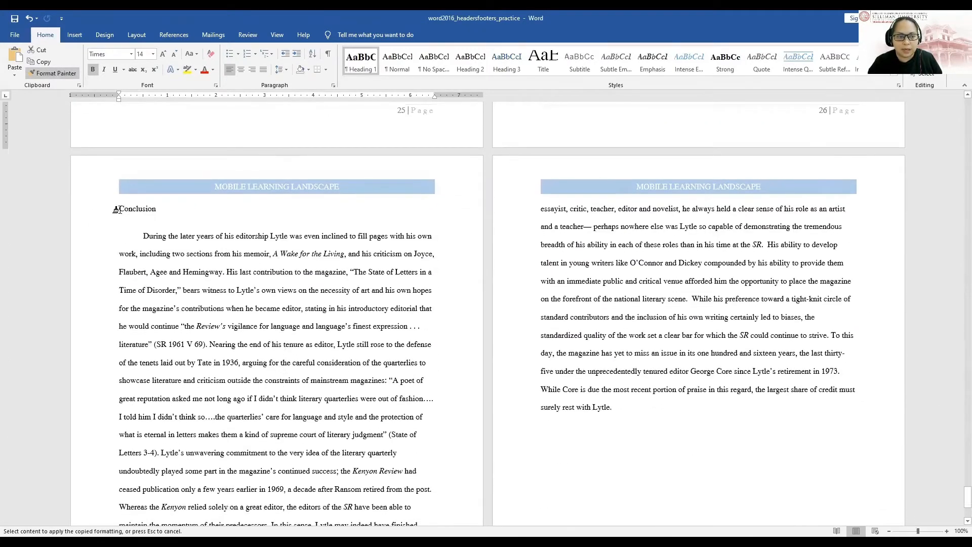
{"action": "left_click_drag", "start_coordinate": [116, 211], "coordinate": [158, 214]}
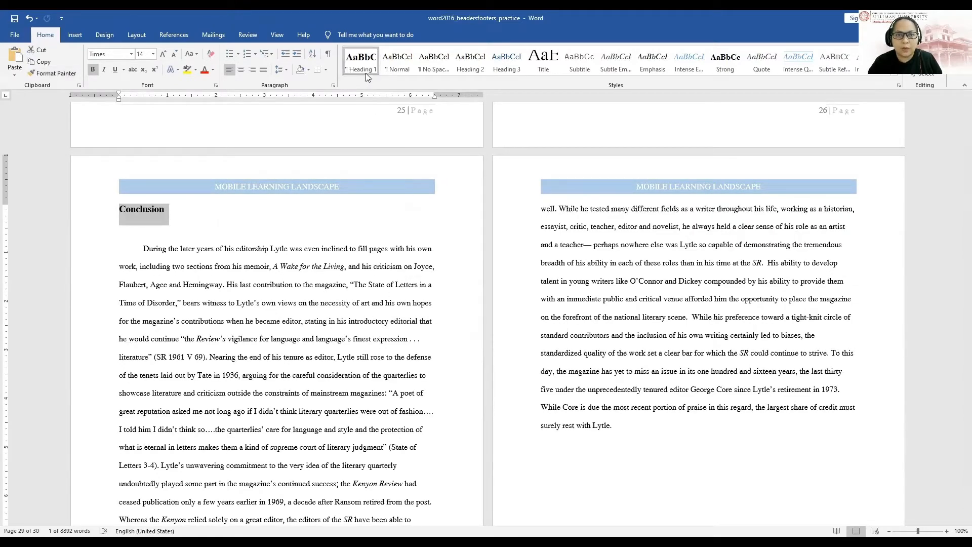
Insert an Automatic Table 2 table of contents on the blank second page of the document
{"action": "scroll", "coordinate": [959, 495], "scroll_direction": "up", "scroll_amount": 3}
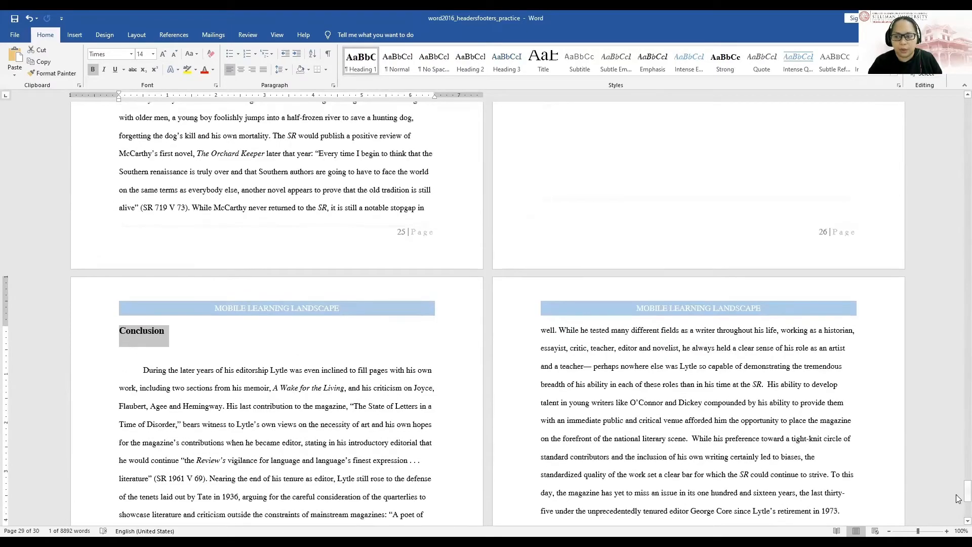
{"action": "left_click_drag", "start_coordinate": [958, 495], "coordinate": [958, 98]}
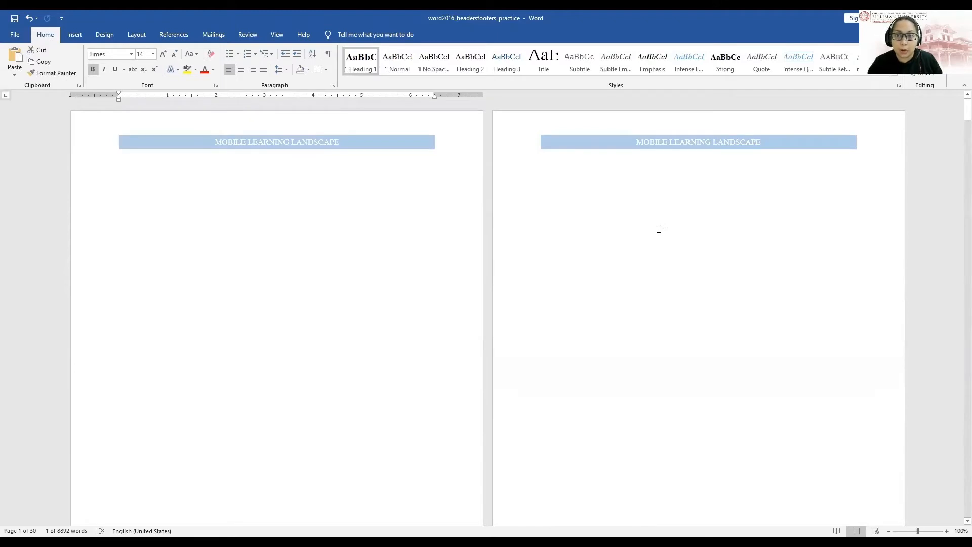
{"action": "left_click", "coordinate": [610, 219]}
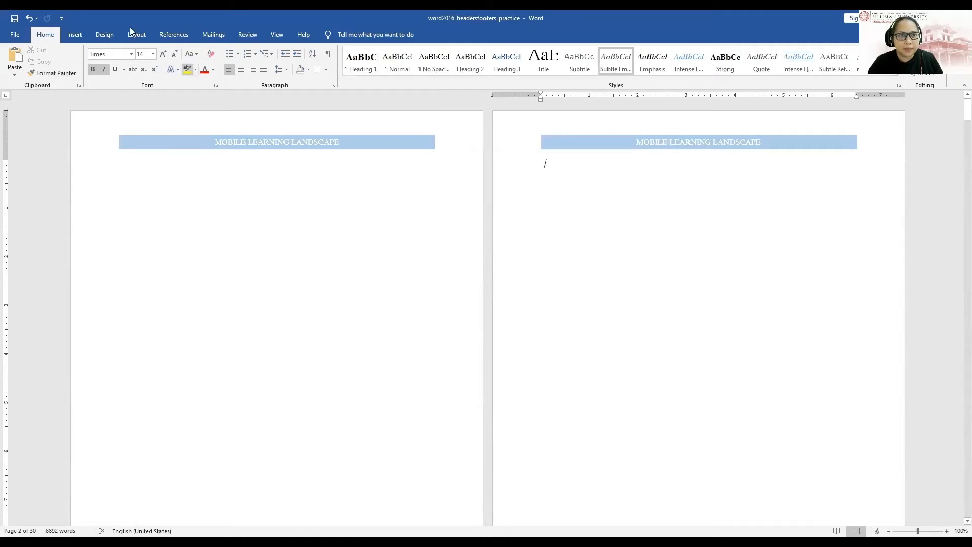
{"action": "left_click", "coordinate": [174, 36]}
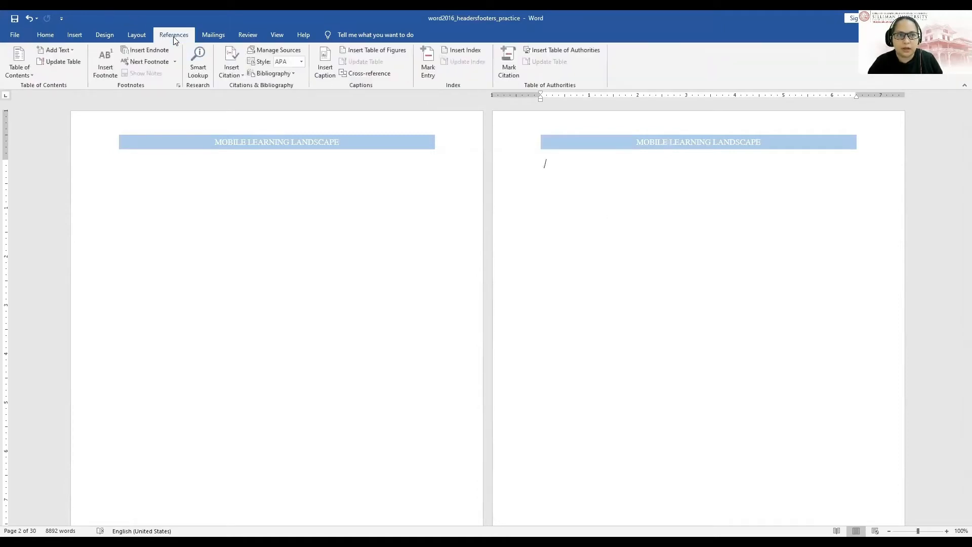
{"action": "left_click", "coordinate": [16, 76]}
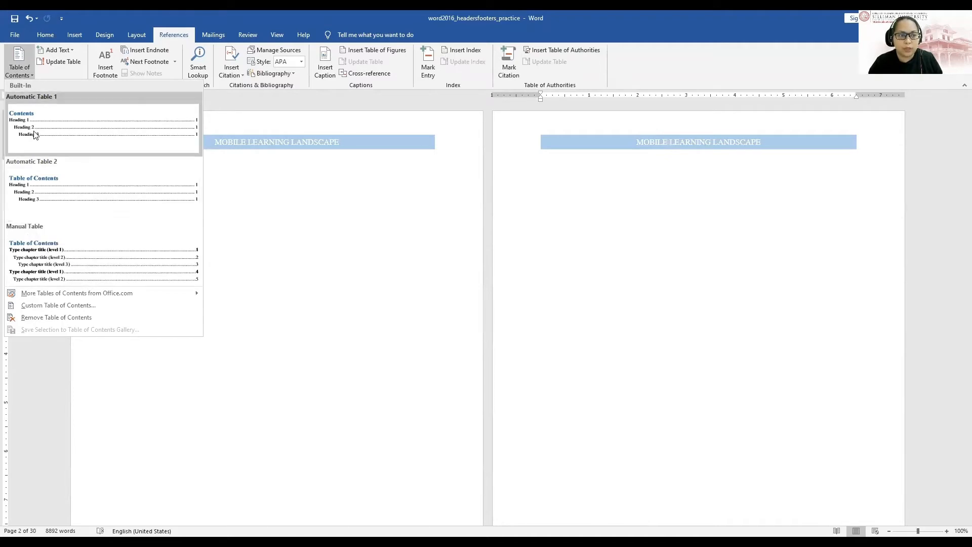
{"action": "left_click", "coordinate": [36, 192]}
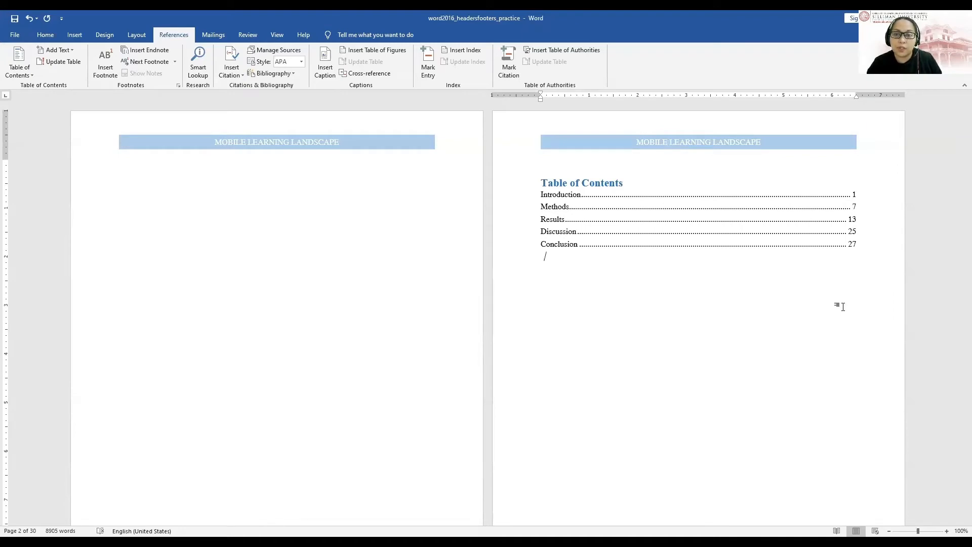
Add the subheading text "Mobile Learning" on its own line above the Introduction paragraph about the editor's earlier career
{"action": "scroll", "coordinate": [842, 306], "scroll_direction": "down", "scroll_amount": 15}
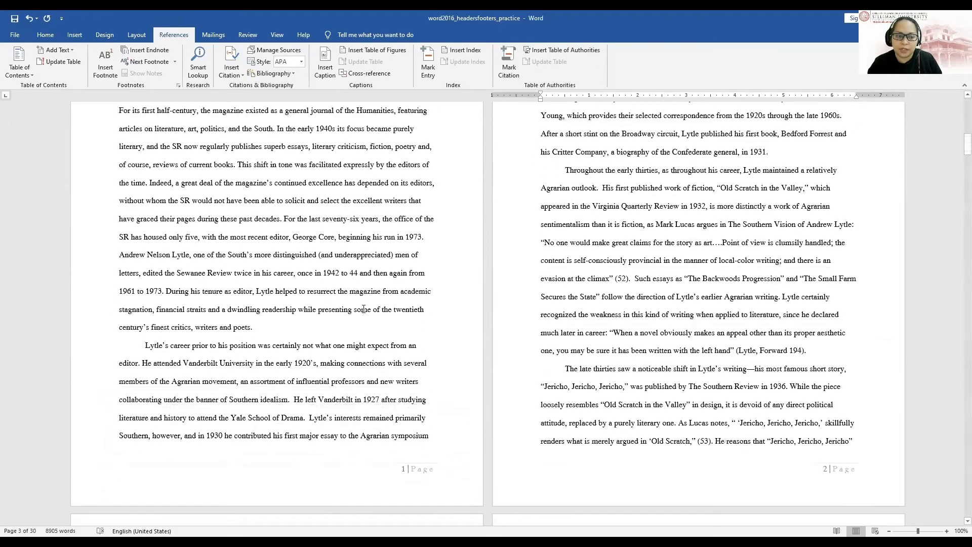
{"action": "left_click", "coordinate": [142, 345]}
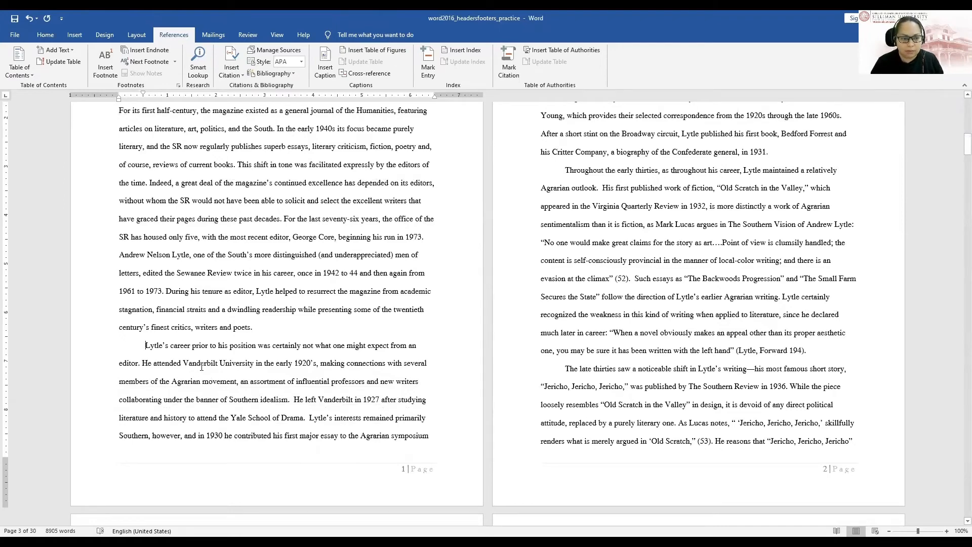
{"action": "key", "text": "ctrl+z"}
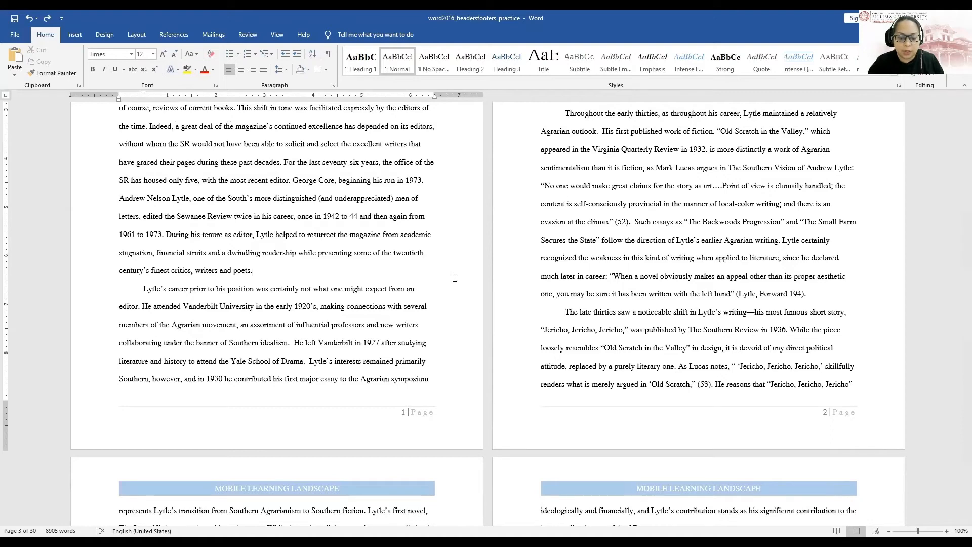
{"action": "key", "text": "Return"}
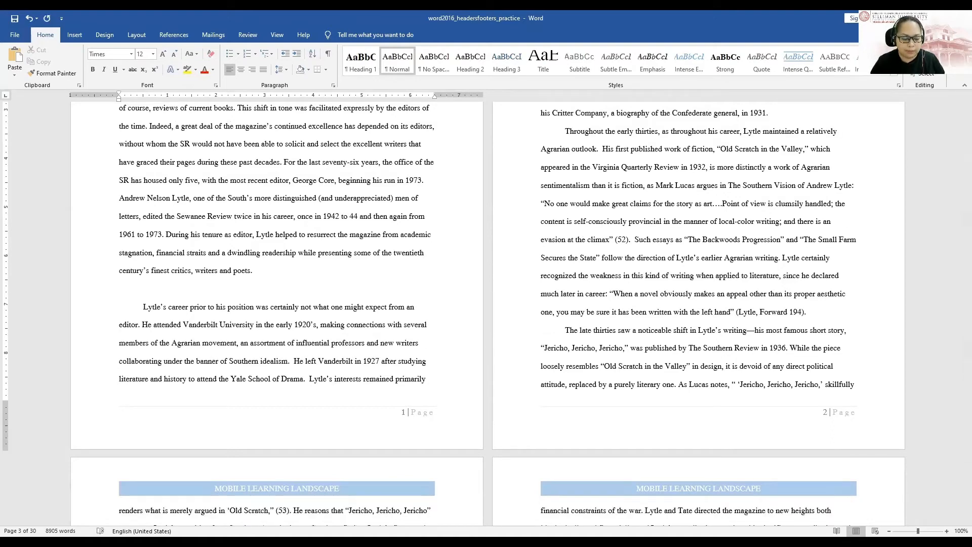
{"action": "type", "text": "Mobile "}
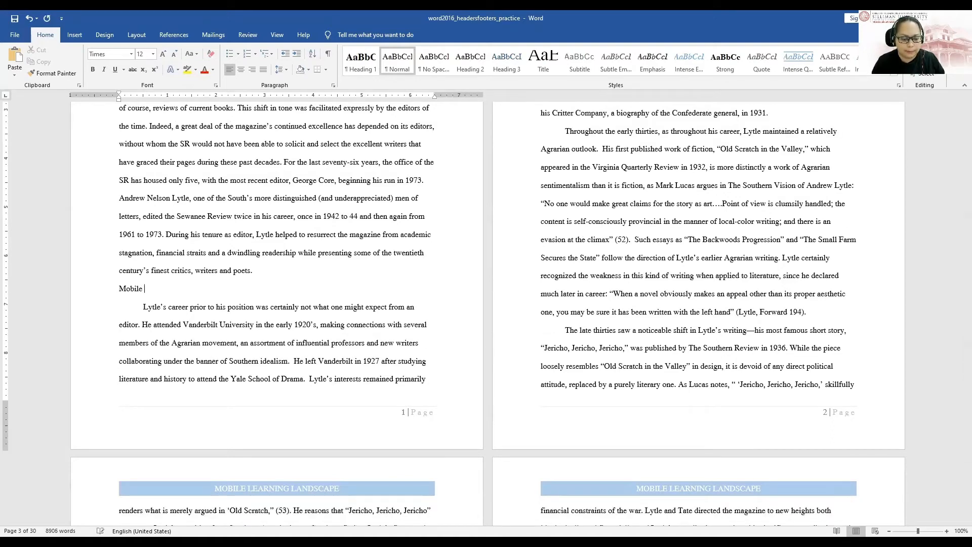
{"action": "type", "text": "Learning"}
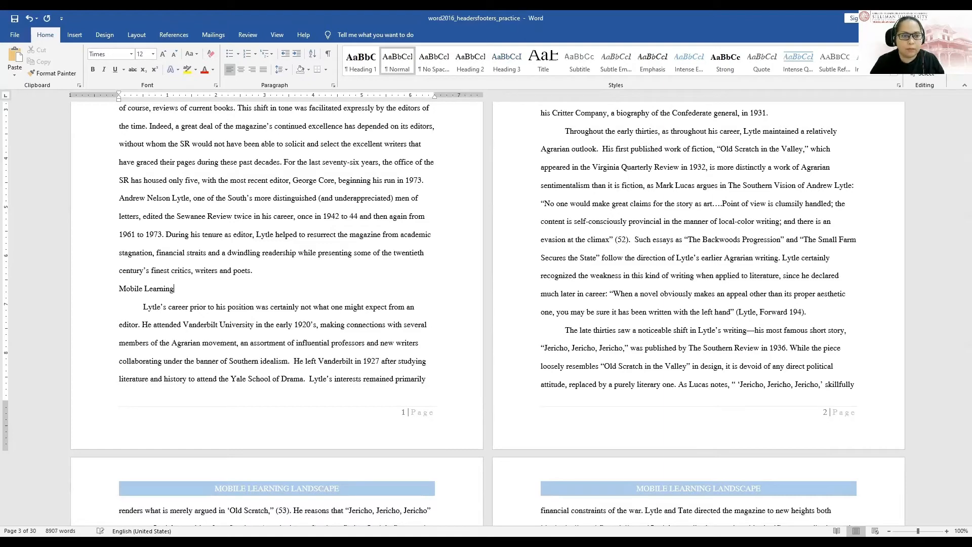
Modify the Heading 2 style to bold with the Blue-Gray, Text 2 font colour
{"action": "key", "text": "ctrl+shift+Left"}
{"action": "key", "text": "ctrl+shift+Left"}
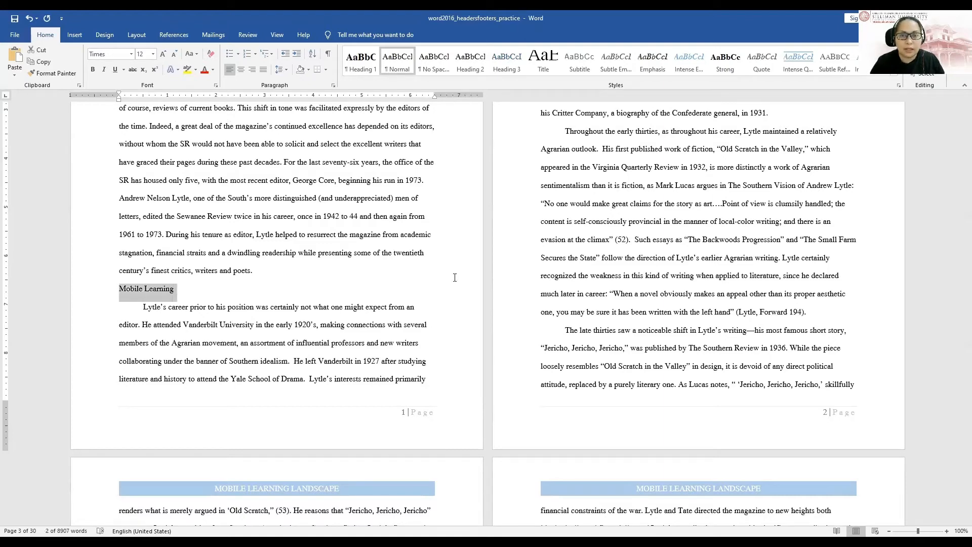
{"action": "right_click", "coordinate": [471, 66]}
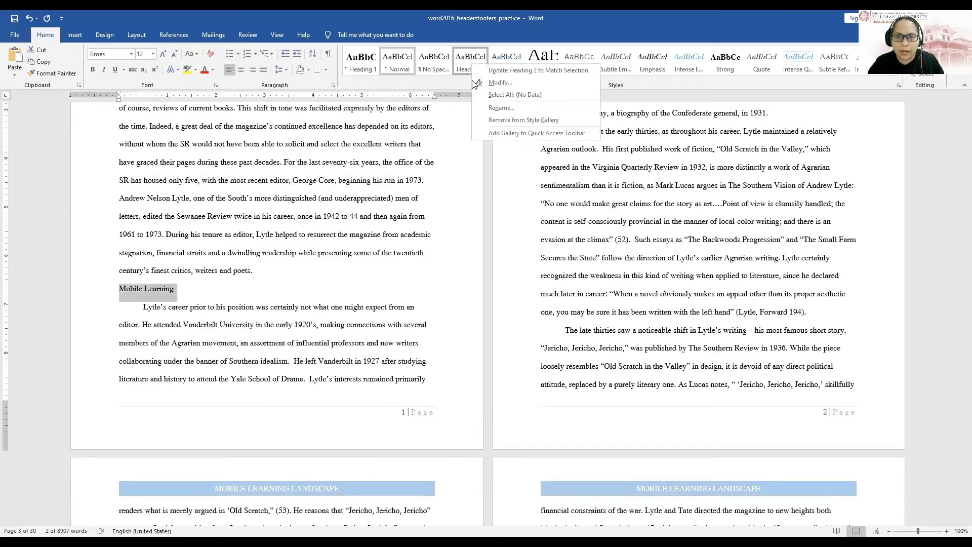
{"action": "left_click", "coordinate": [493, 83]}
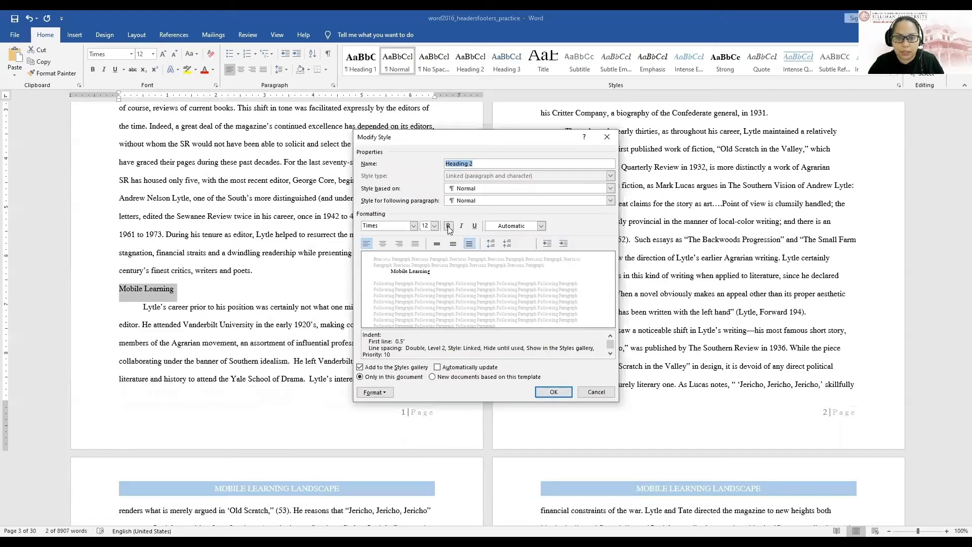
{"action": "left_click", "coordinate": [449, 227]}
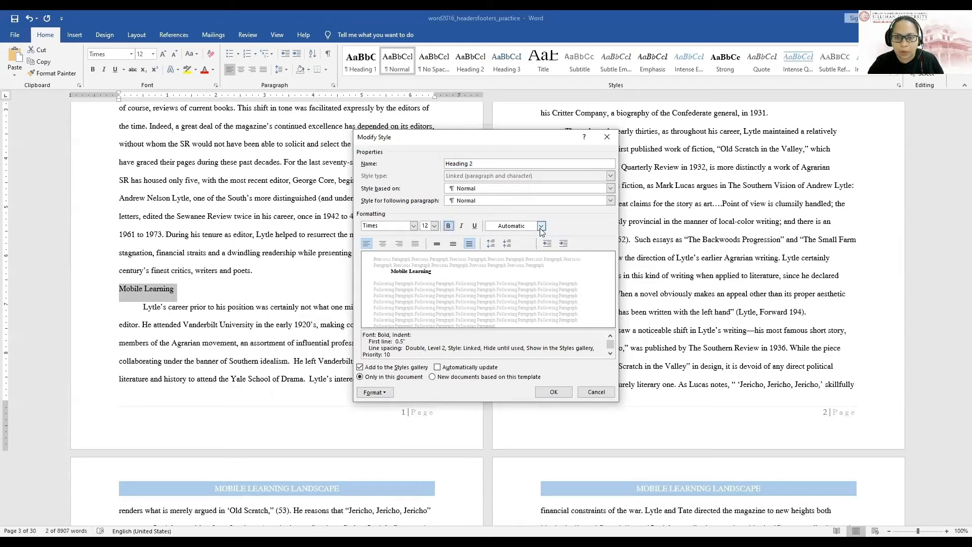
{"action": "left_click", "coordinate": [542, 226]}
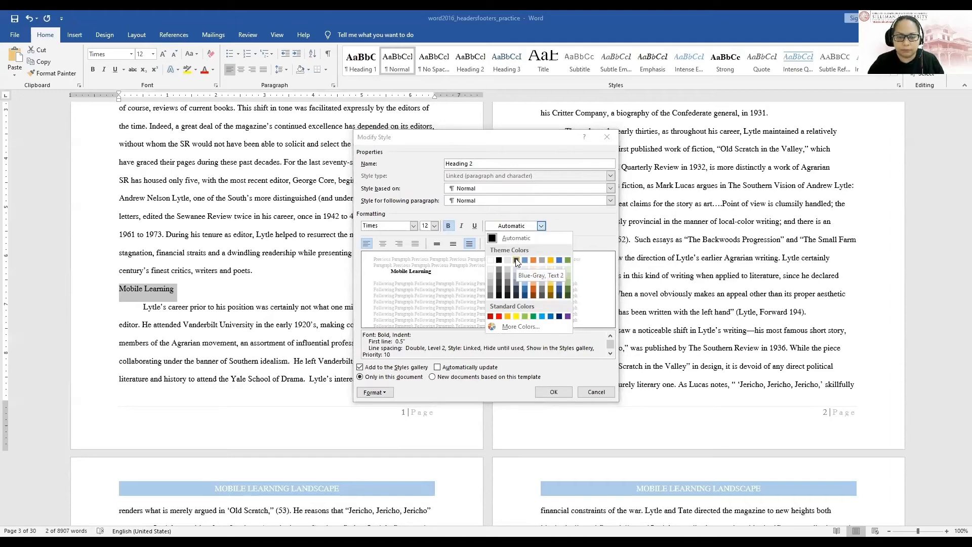
{"action": "left_click", "coordinate": [516, 262]}
{"action": "left_click", "coordinate": [552, 392]}
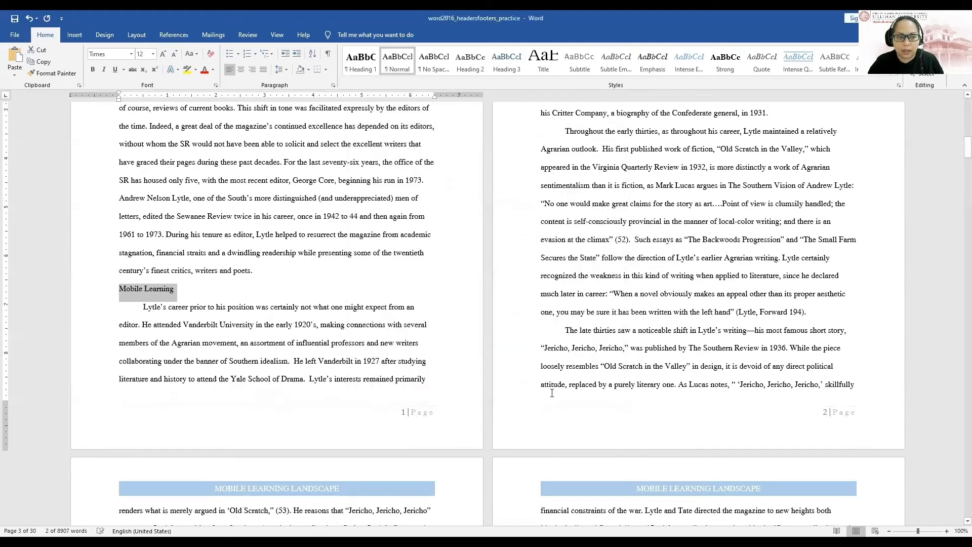
Apply the Heading 2 style to the Mobile Learning subheading and remove its first-line indent
{"action": "left_click", "coordinate": [470, 61]}
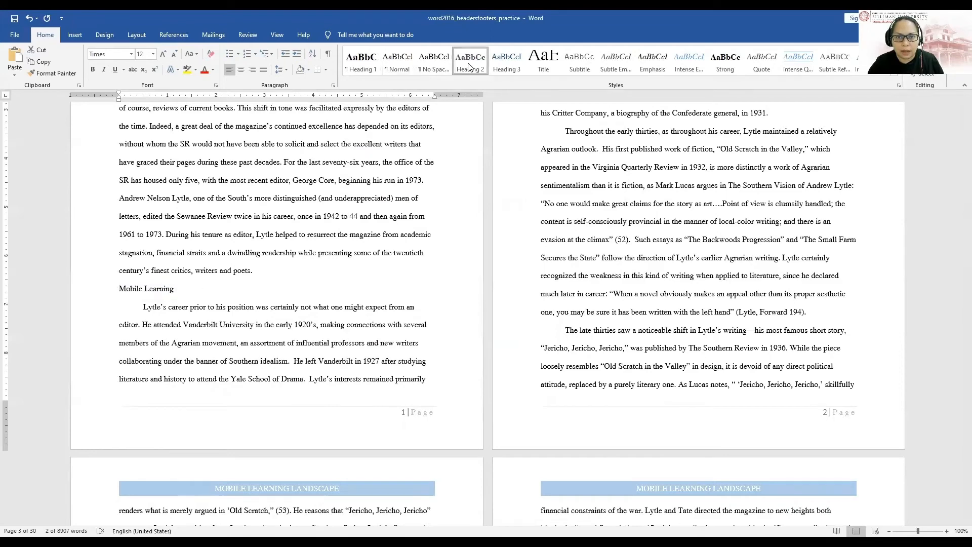
{"action": "left_click", "coordinate": [145, 294]}
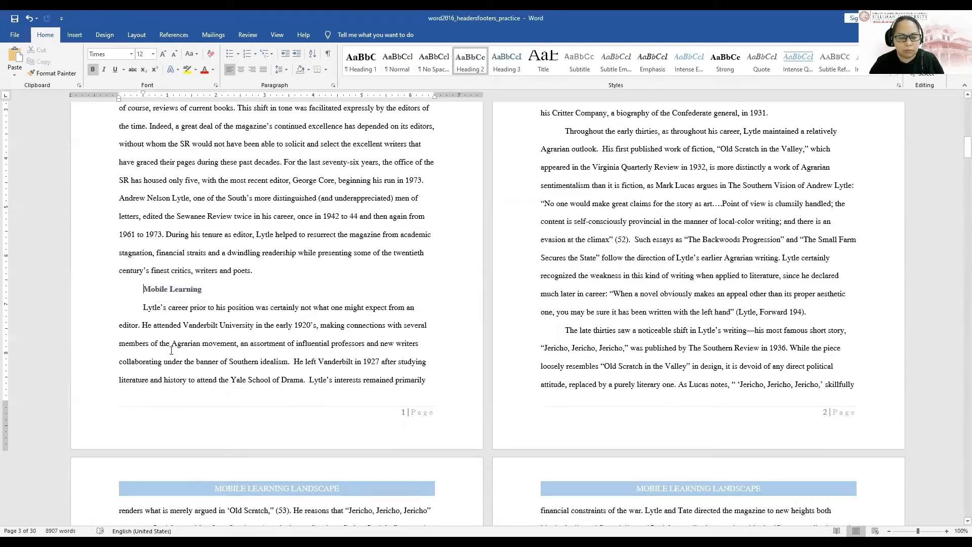
{"action": "key", "text": "ctrl+z"}
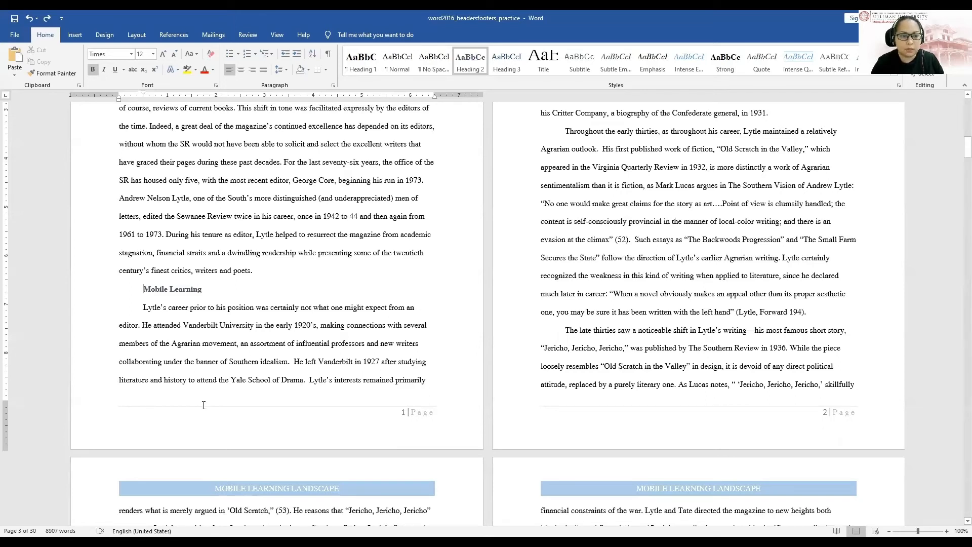
{"action": "key", "text": "BackSpace"}
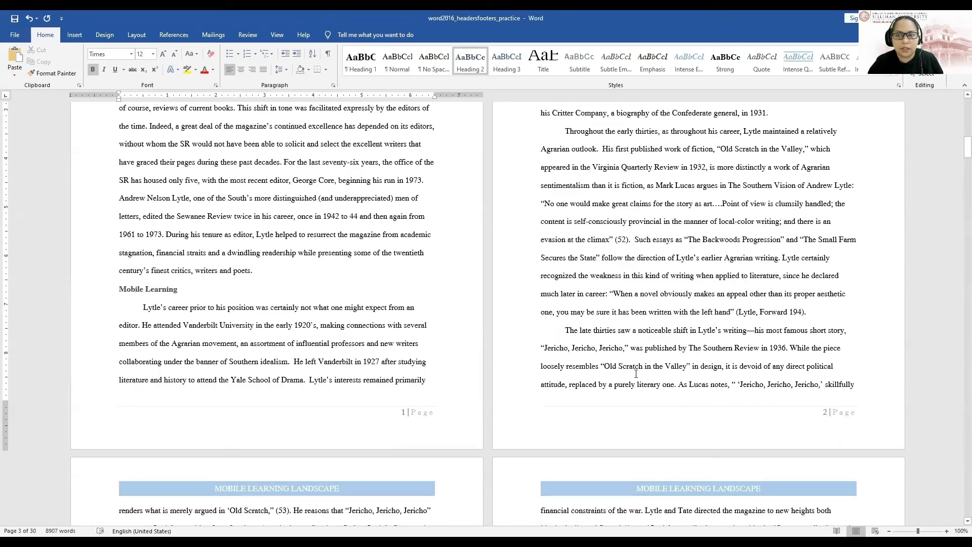
Update the entire table of contents to include the Mobile Learning subheading
{"action": "scroll", "coordinate": [636, 374], "scroll_direction": "up", "scroll_amount": 15}
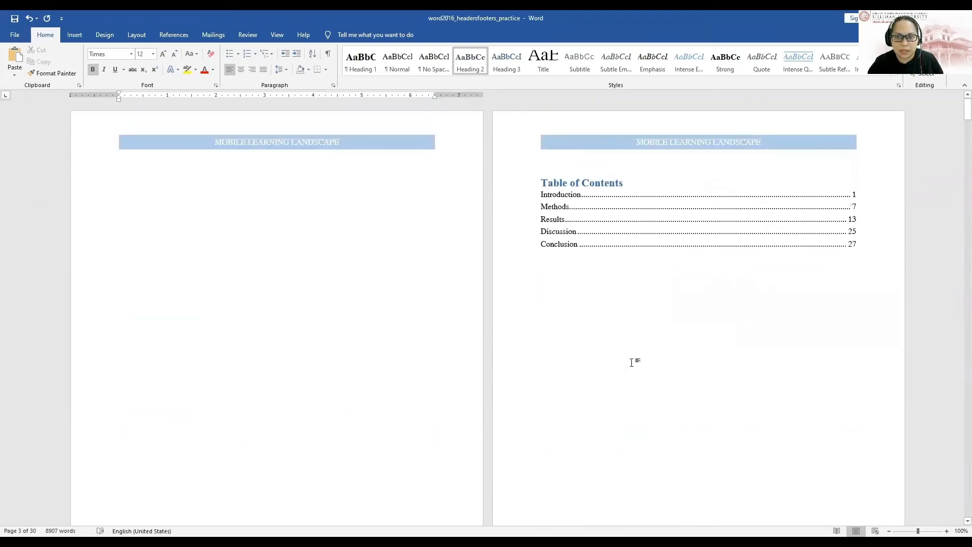
{"action": "left_click", "coordinate": [612, 217]}
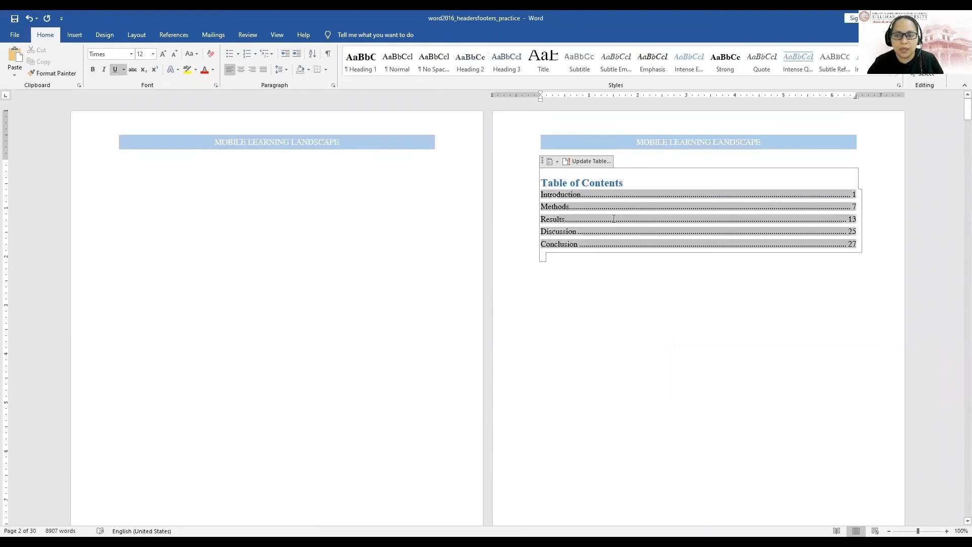
{"action": "left_click", "coordinate": [566, 162]}
{"action": "left_click", "coordinate": [430, 277]}
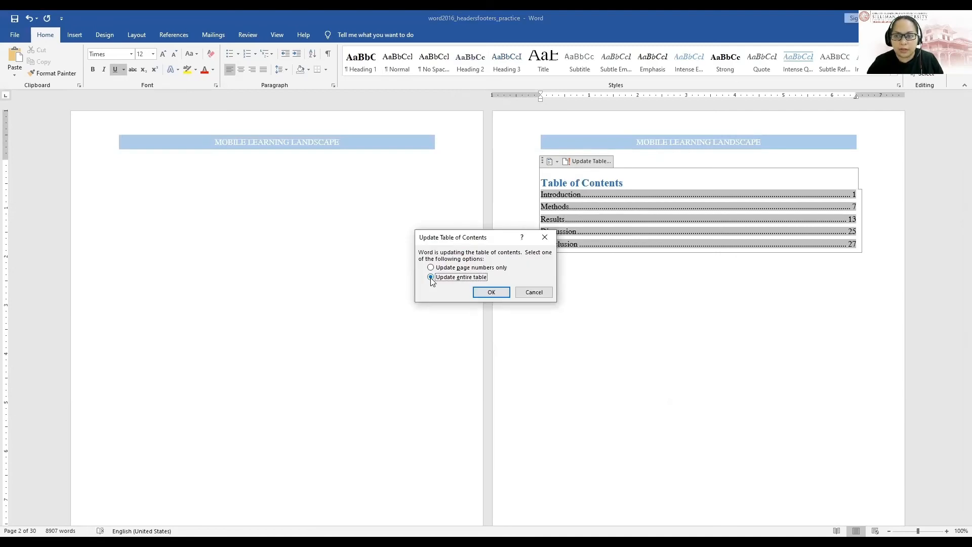
{"action": "left_click", "coordinate": [491, 292]}
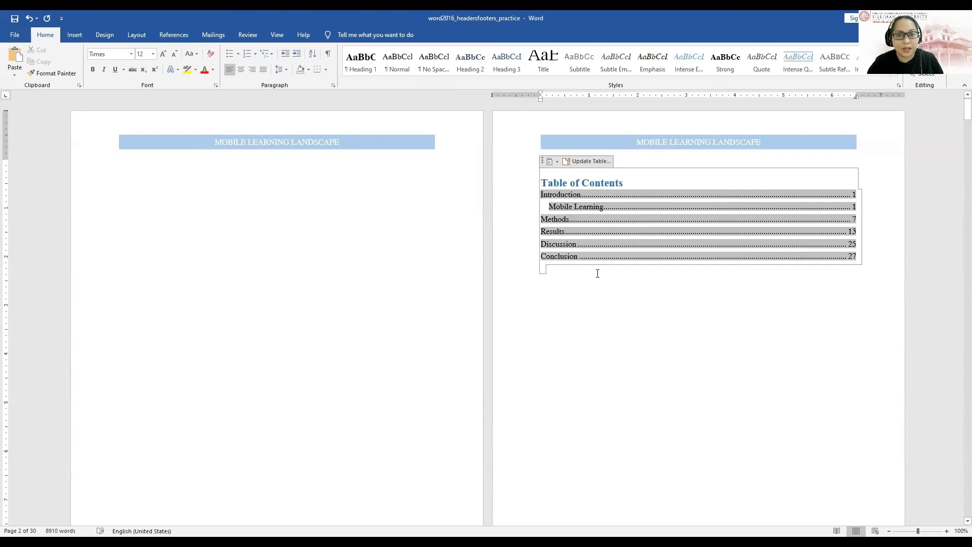
{"action": "left_click", "coordinate": [603, 289]}
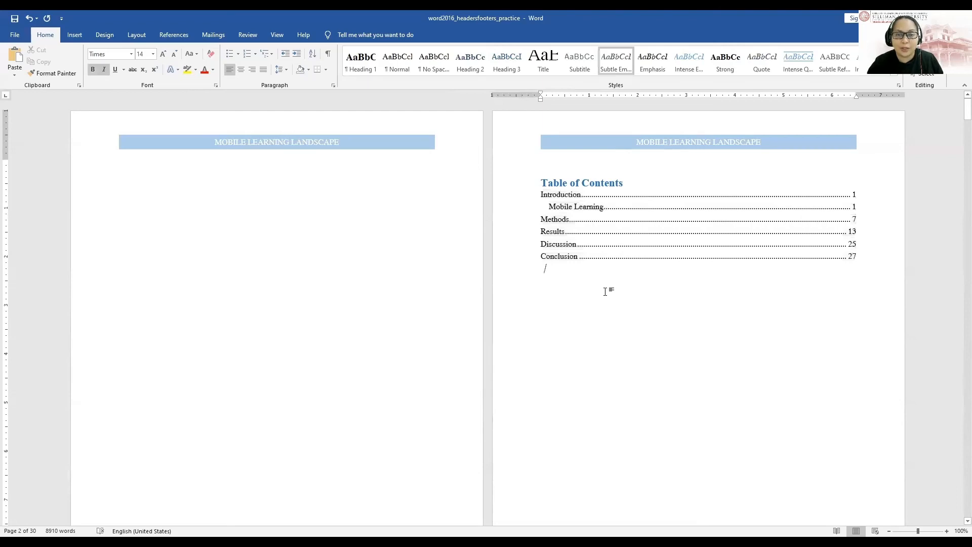